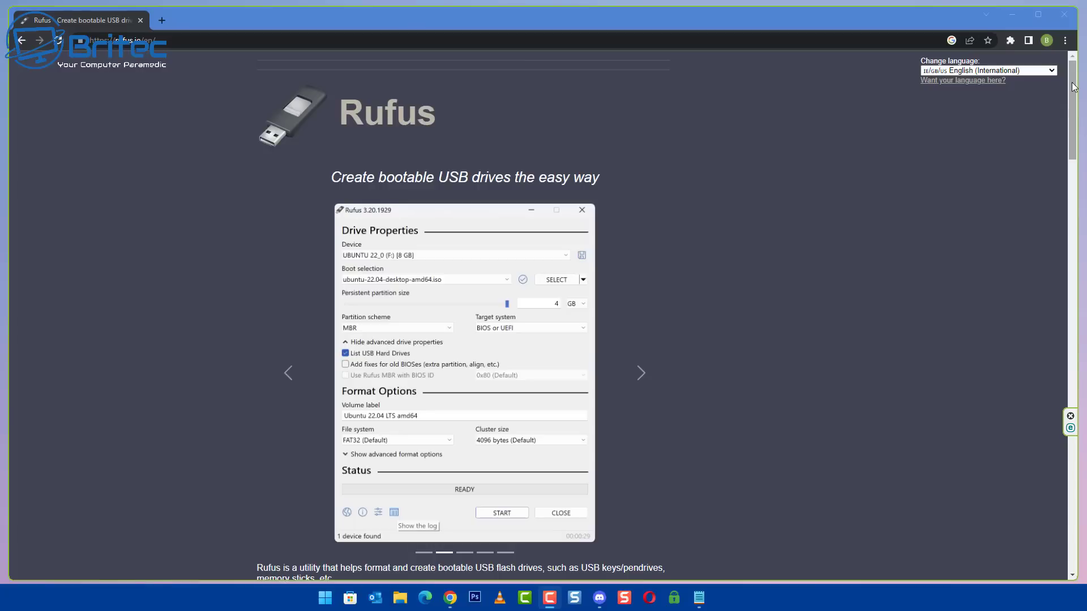
- Download rufus-3.21.exe from the Download section of the Rufus website
{"action": "scroll", "coordinate": [1074, 86], "scroll_direction": "down", "scroll_amount": 8}
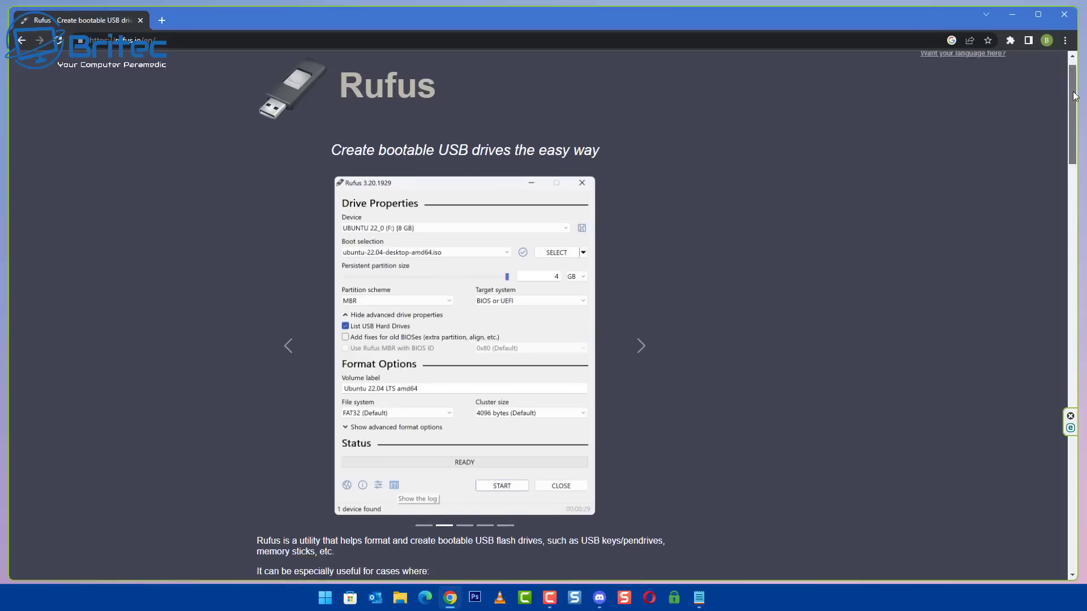
{"action": "scroll", "coordinate": [464, 314], "scroll_direction": "down", "scroll_amount": 5}
{"action": "scroll", "coordinate": [465, 315], "scroll_direction": "up", "scroll_amount": 1}
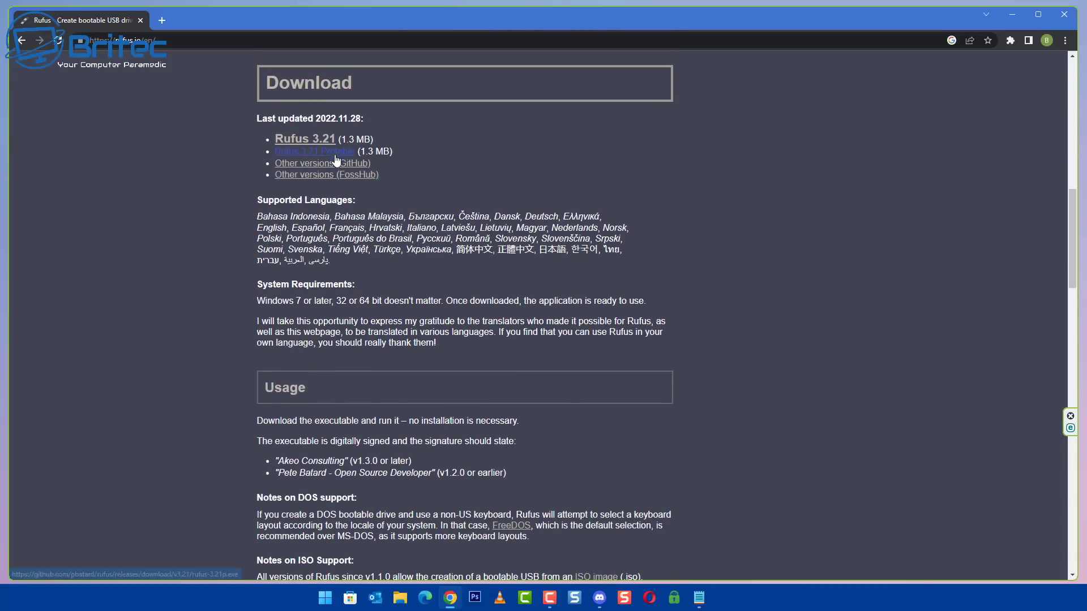
{"action": "left_click", "coordinate": [320, 141]}
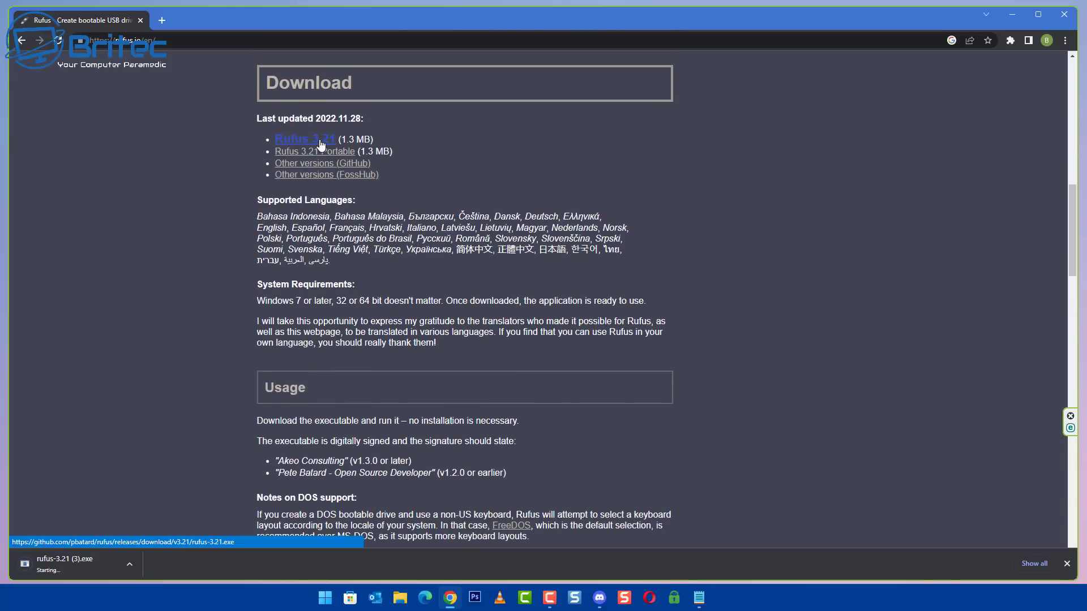
- Launch the downloaded Rufus and load the tiny11 b1.iso image
{"action": "left_click", "coordinate": [62, 567]}
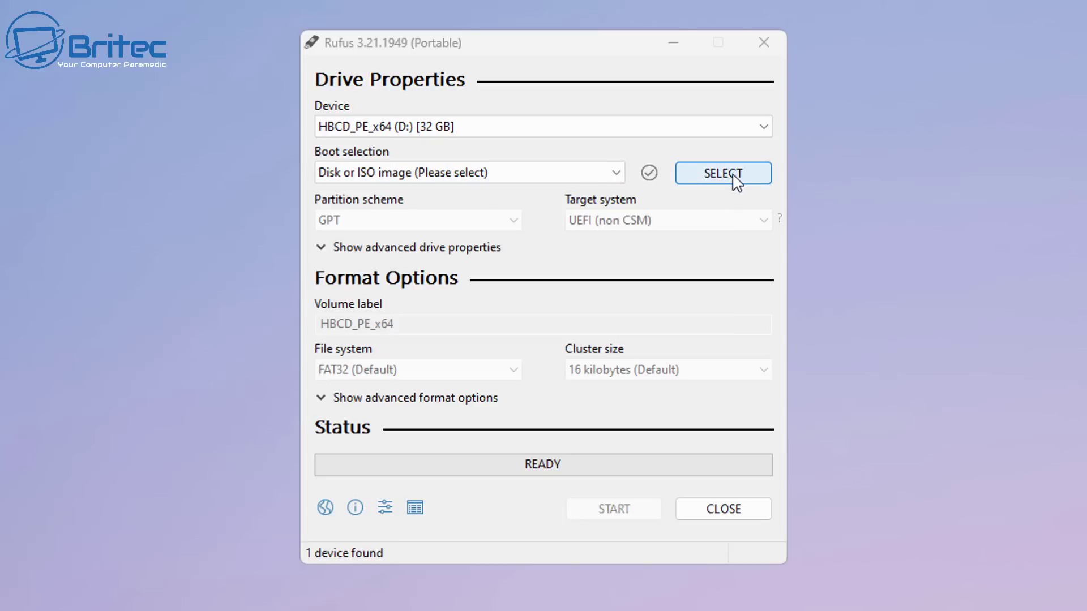
{"action": "left_click", "coordinate": [703, 186]}
{"action": "left_click", "coordinate": [850, 559]}
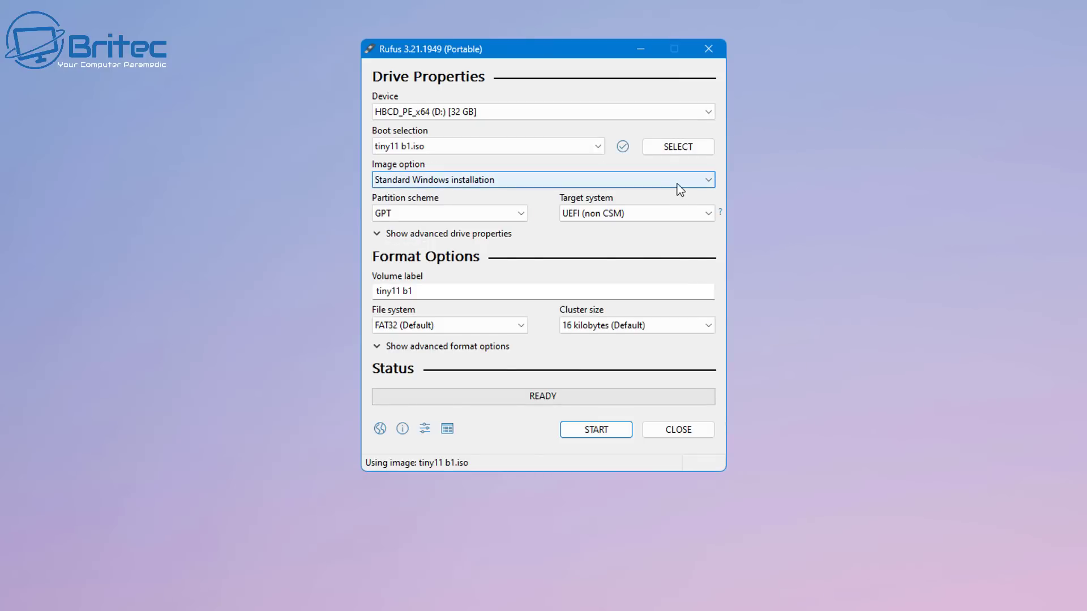
- Set the partition scheme to GPT and the file system to NTFS
{"action": "left_click", "coordinate": [451, 219]}
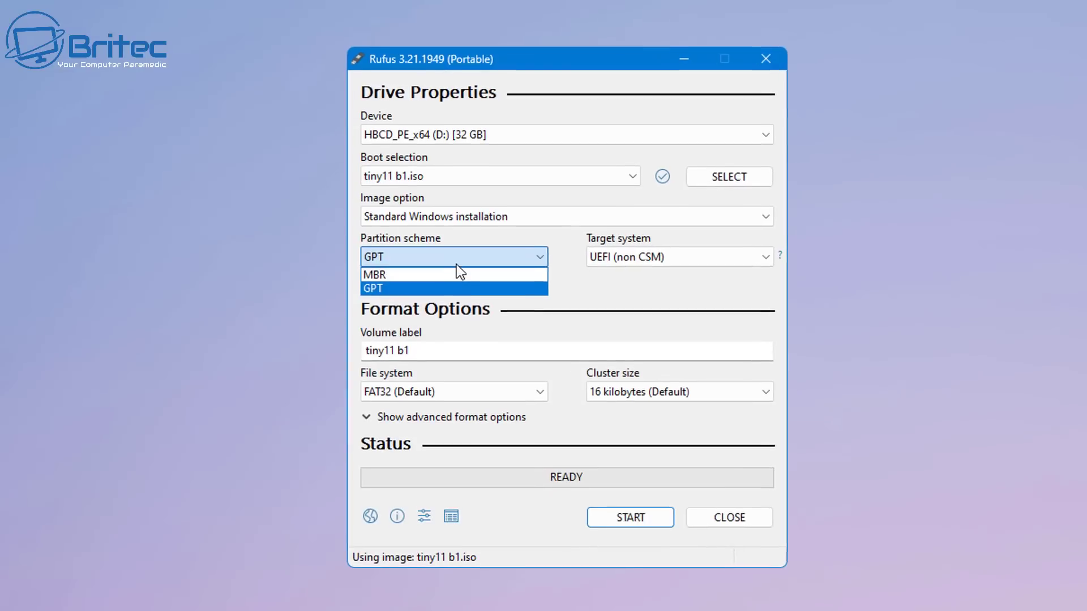
{"action": "left_click", "coordinate": [413, 275]}
{"action": "left_click", "coordinate": [407, 257]}
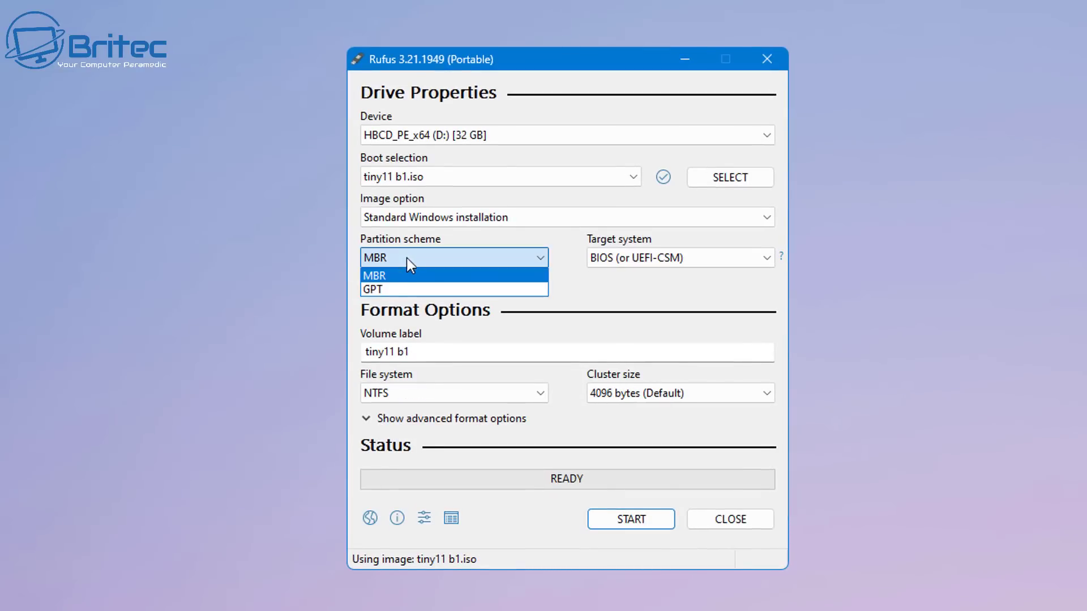
{"action": "left_click", "coordinate": [396, 289]}
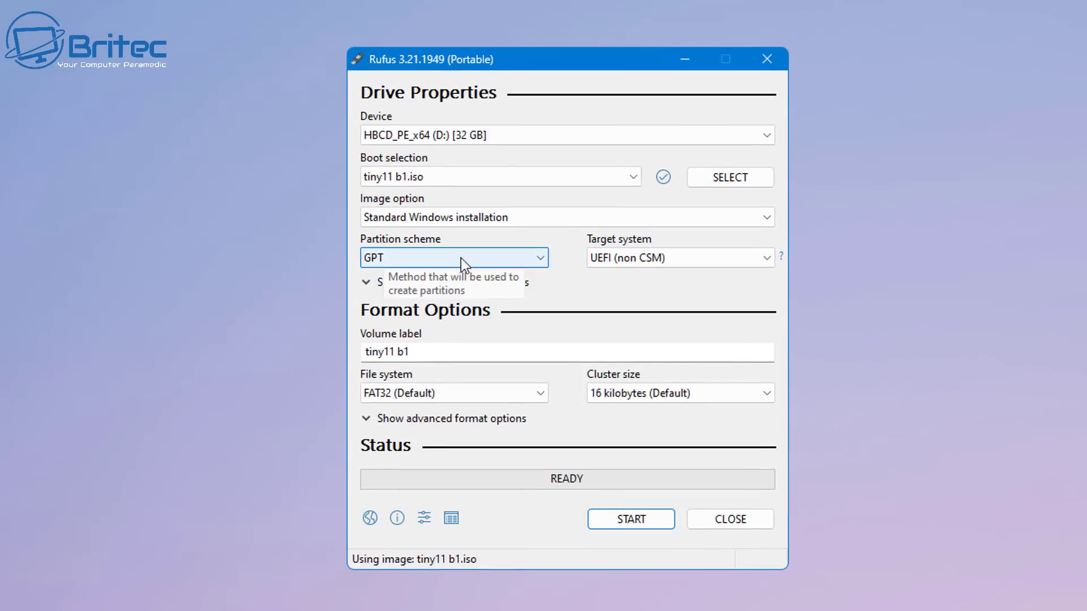
{"action": "mouse_move", "coordinate": [617, 259]}
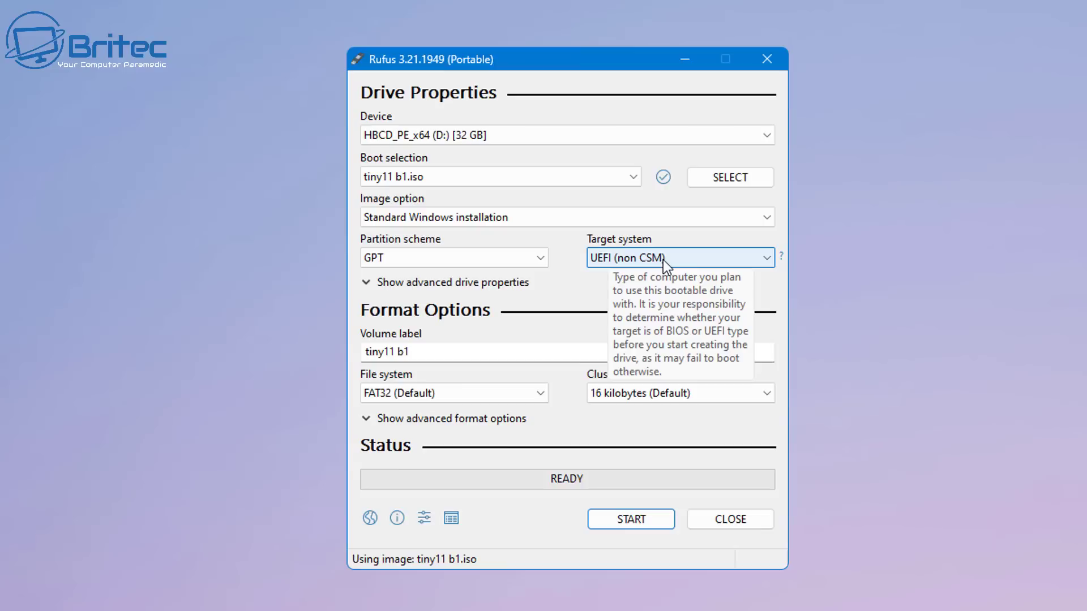
{"action": "left_click", "coordinate": [467, 264]}
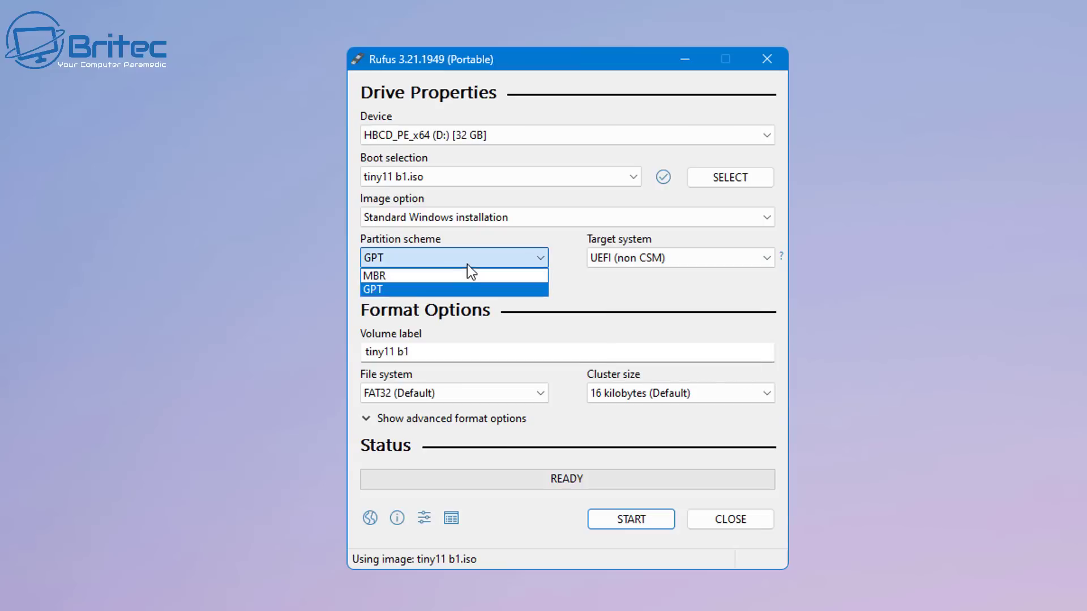
{"action": "left_click", "coordinate": [424, 280]}
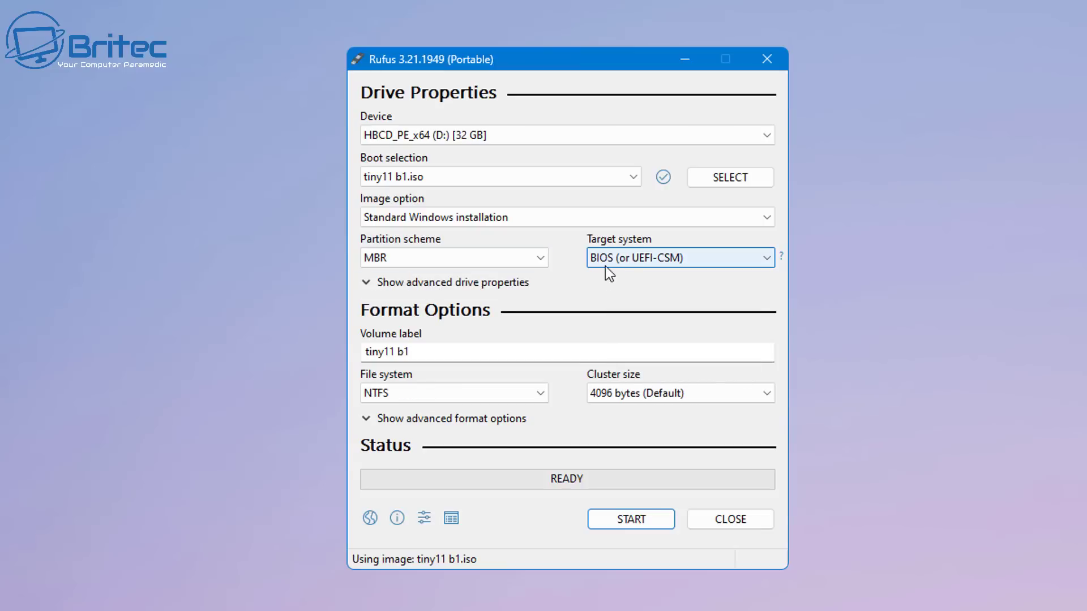
{"action": "left_click", "coordinate": [446, 260]}
{"action": "left_click", "coordinate": [411, 287]}
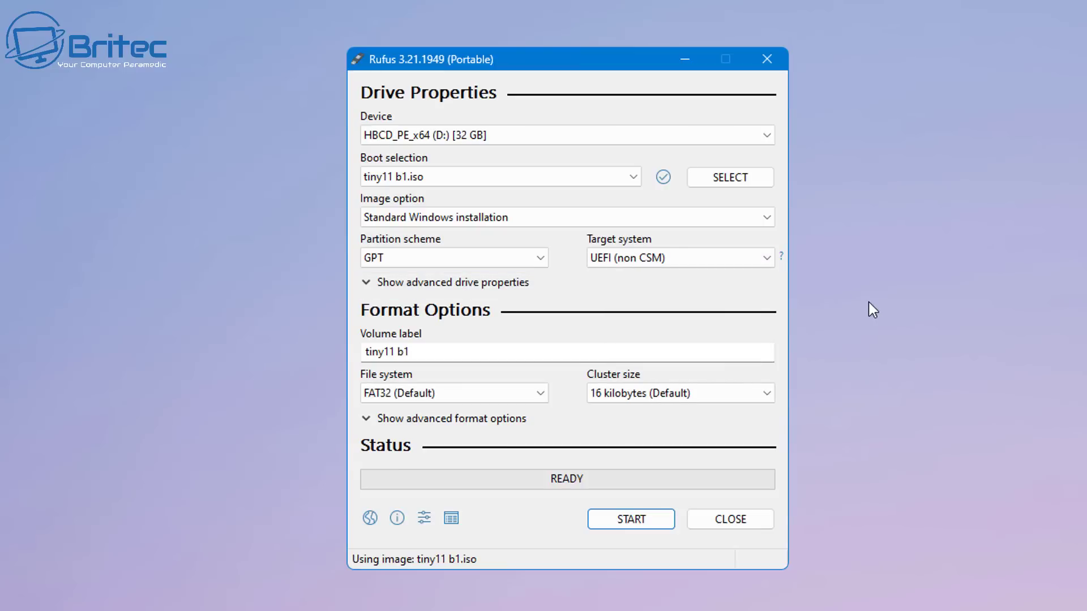
{"action": "left_click", "coordinate": [411, 394]}
{"action": "left_click", "coordinate": [402, 426]}
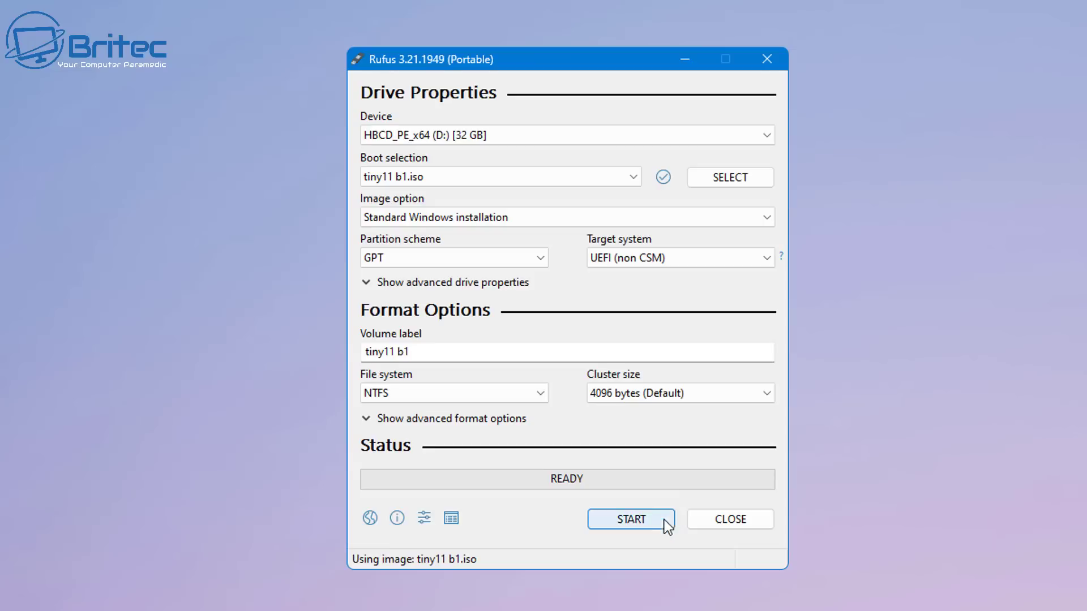
- Start writing with local account, copied regional settings and skipped privacy questions, accepting drive erasure
{"action": "left_click", "coordinate": [634, 521]}
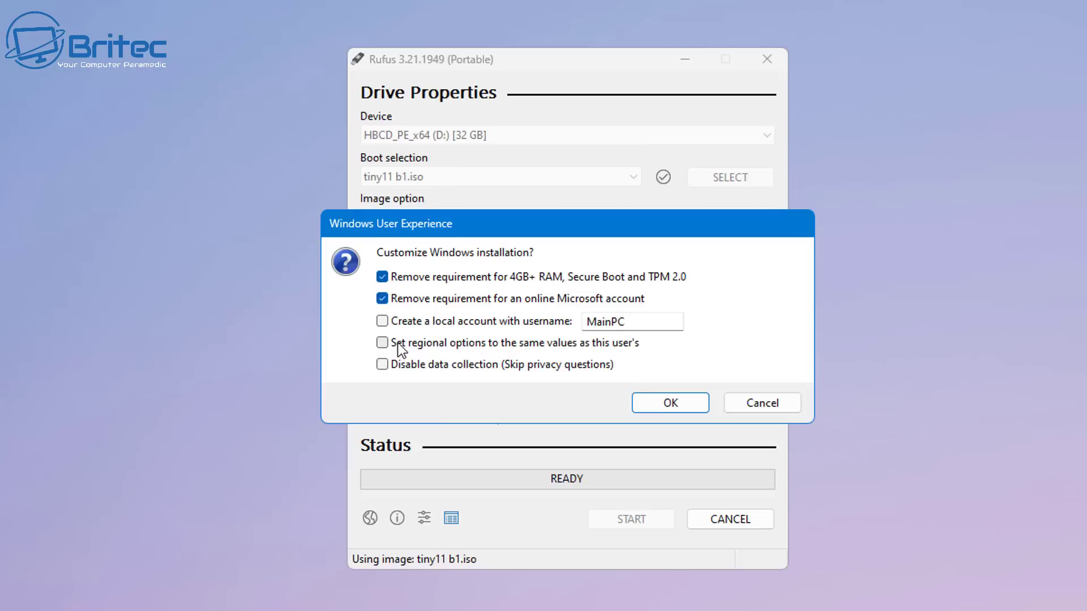
{"action": "left_click", "coordinate": [383, 323]}
{"action": "left_click", "coordinate": [402, 346]}
{"action": "left_click", "coordinate": [384, 367]}
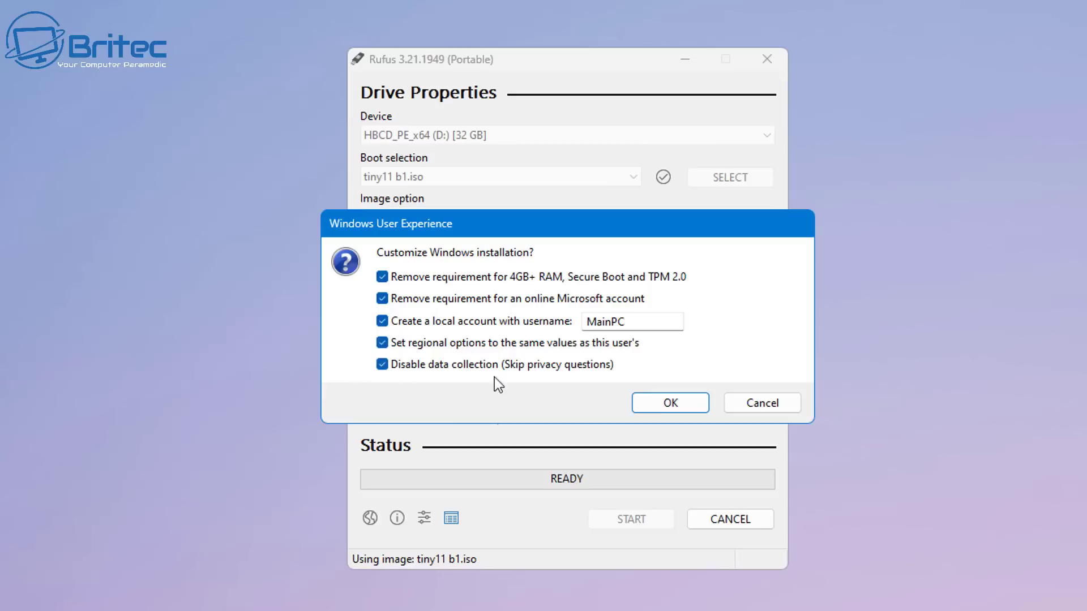
{"action": "left_click", "coordinate": [675, 403]}
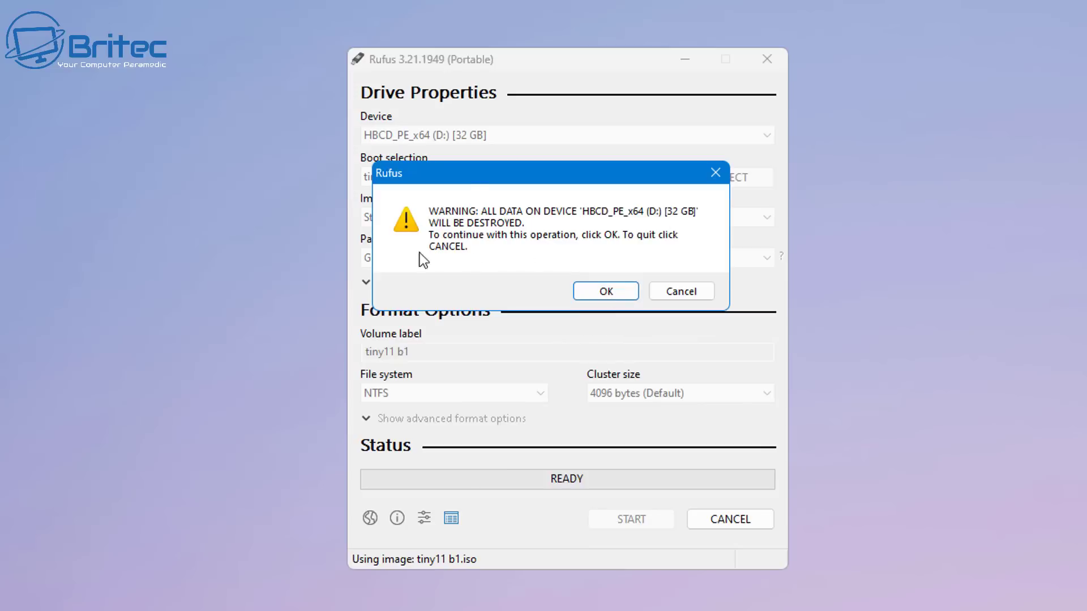
{"action": "left_click", "coordinate": [606, 293]}
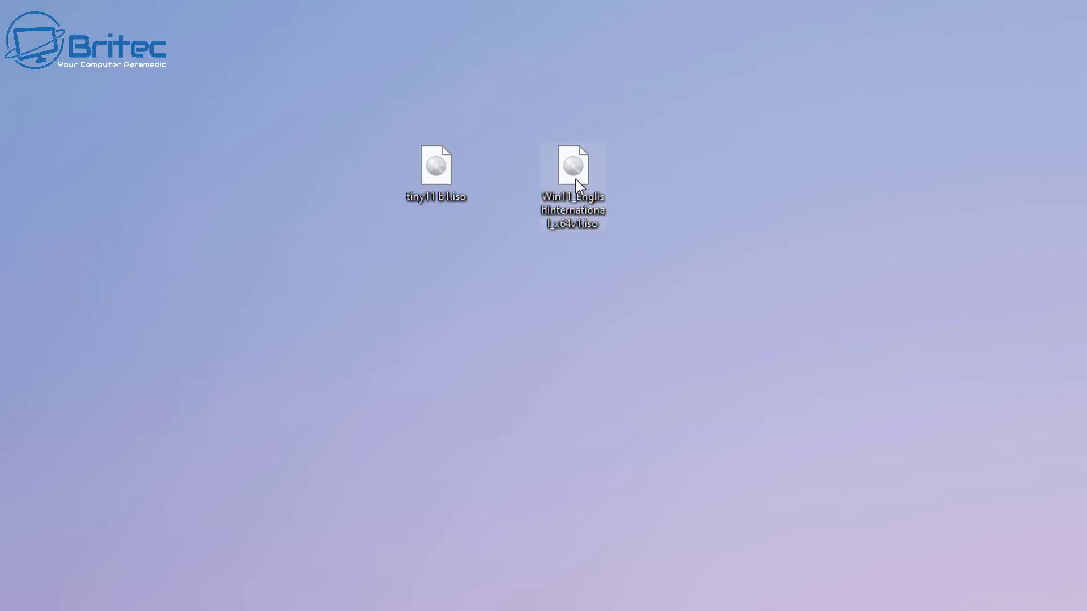
{"action": "mouse_move", "coordinate": [576, 179]}
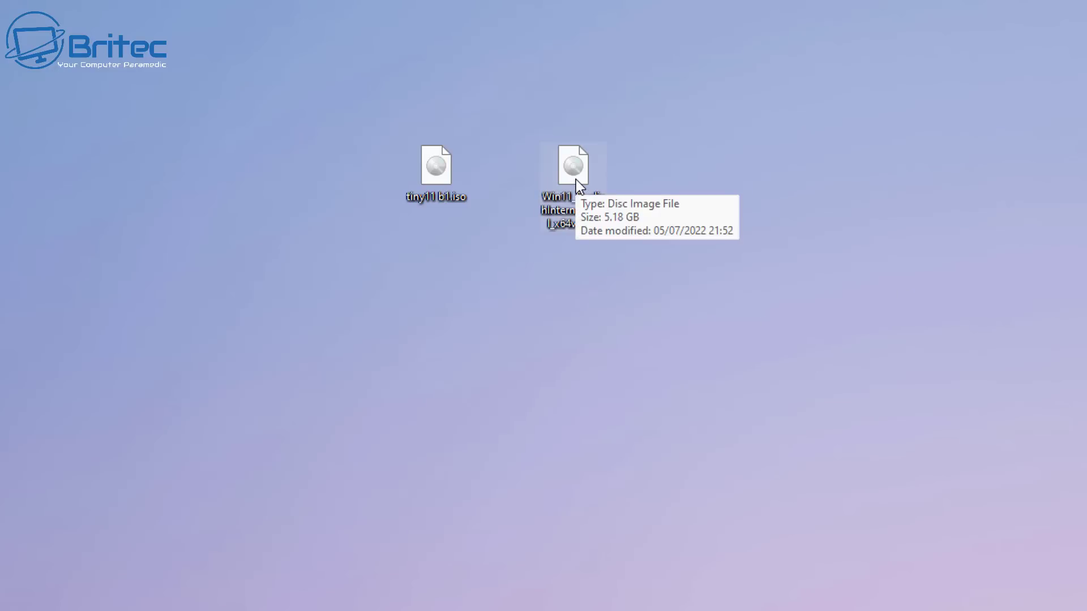
{"action": "right_click", "coordinate": [570, 179]}
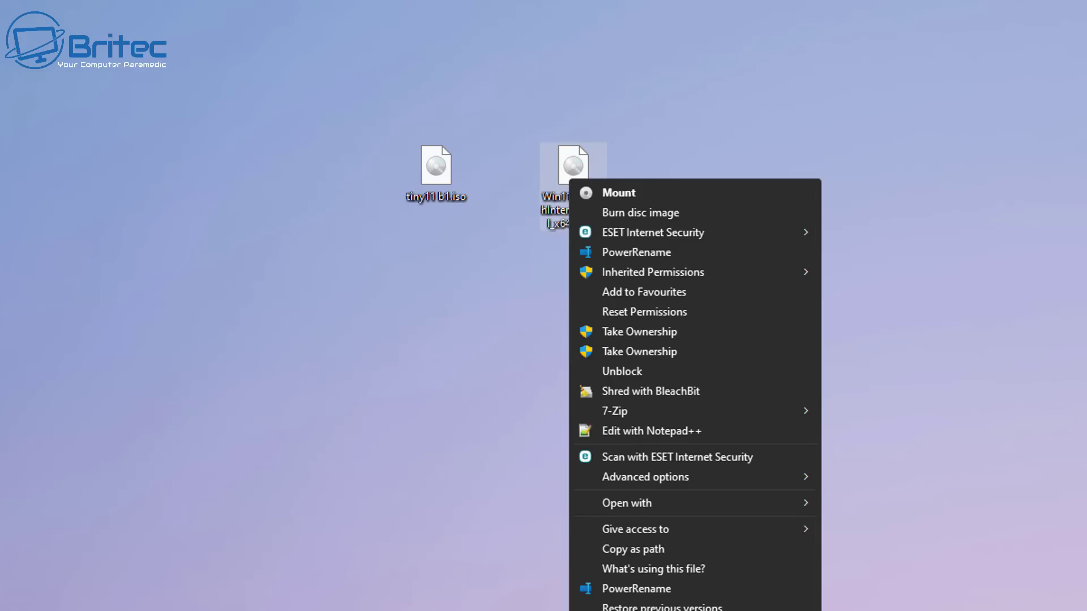
{"action": "key", "text": "r"}
{"action": "left_click_drag", "start_coordinate": [708, 188], "coordinate": [648, 77]}
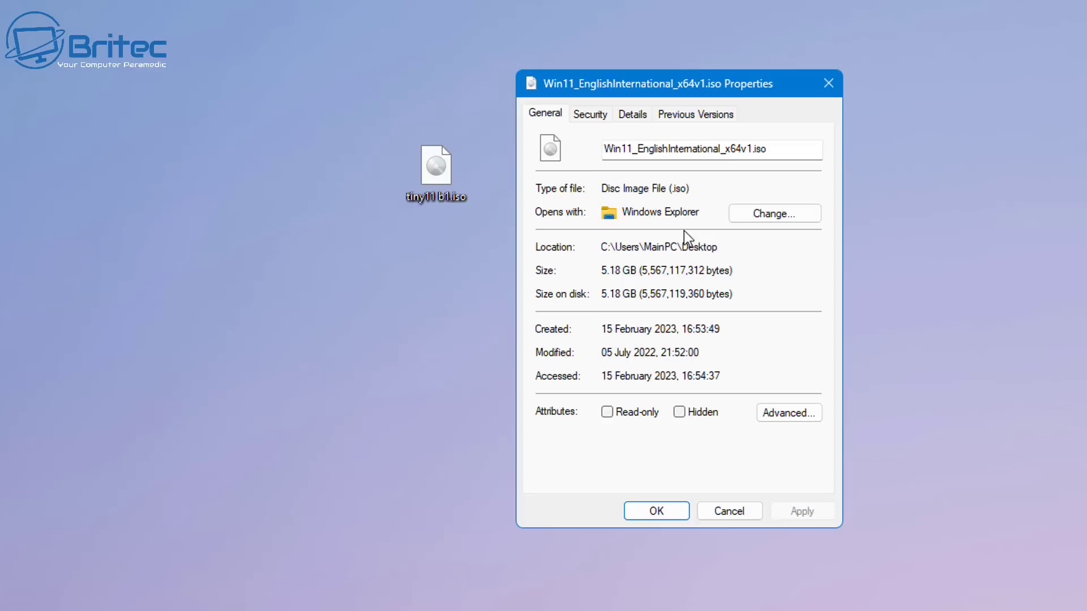
{"action": "left_click", "coordinate": [827, 83]}
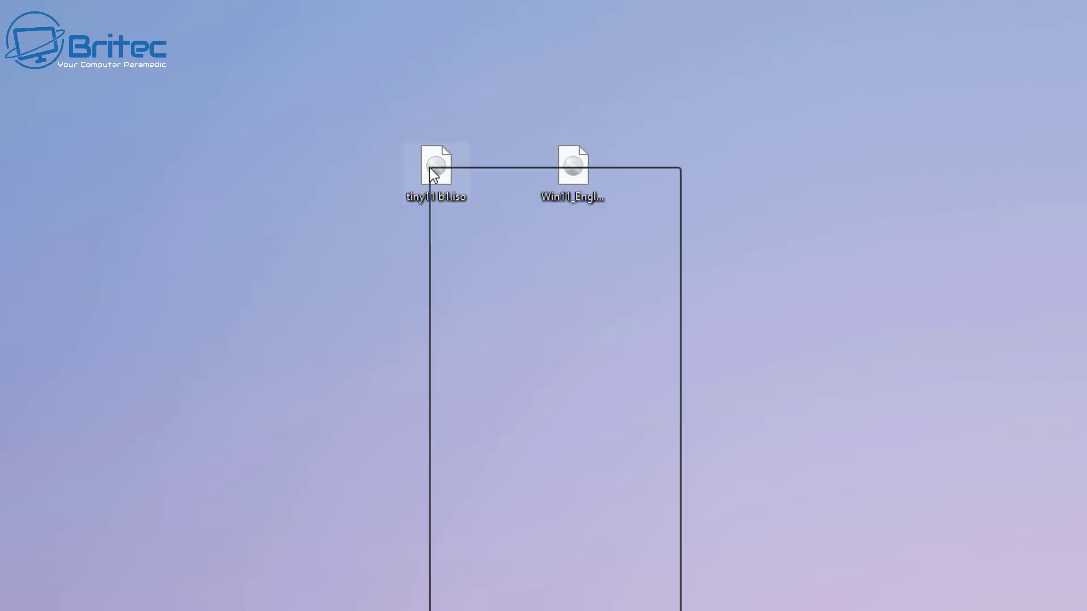
{"action": "right_click", "coordinate": [429, 167]}
{"action": "left_click", "coordinate": [560, 609]}
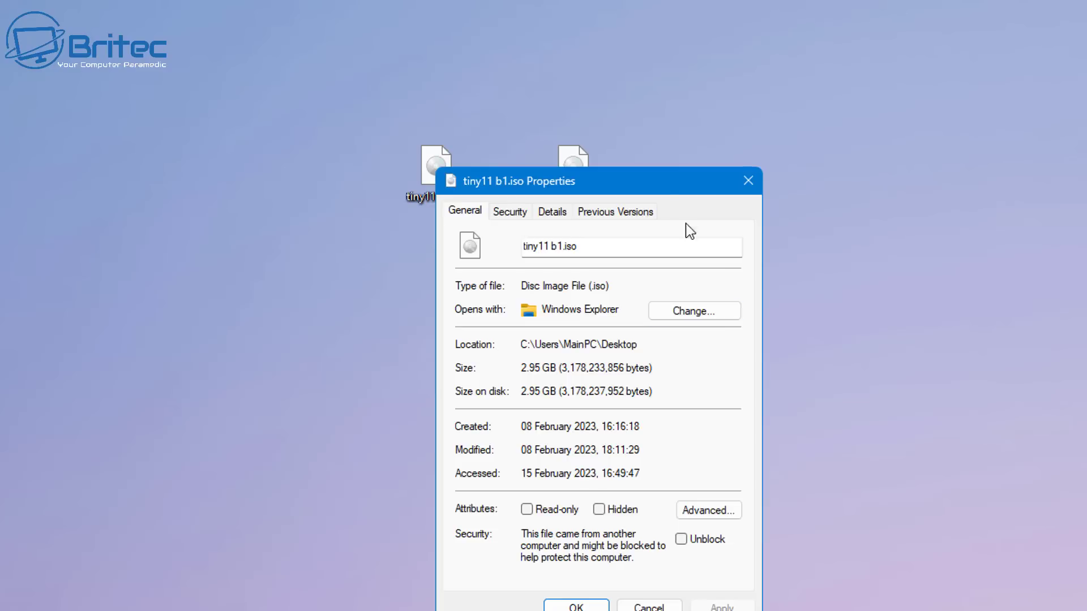
{"action": "left_click_drag", "start_coordinate": [661, 183], "coordinate": [667, 56]}
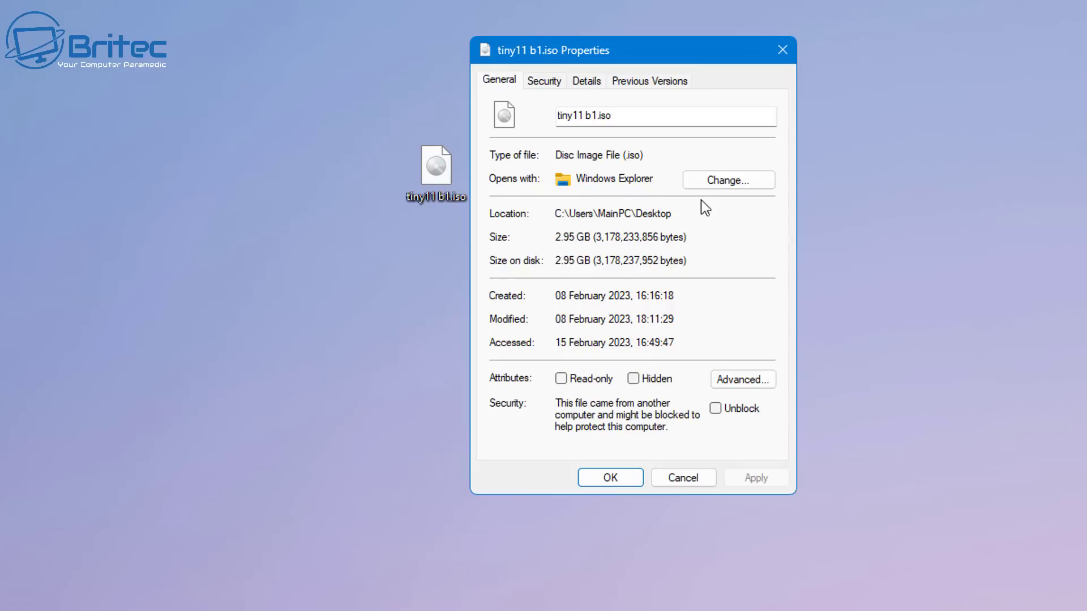
{"action": "left_click", "coordinate": [783, 49]}
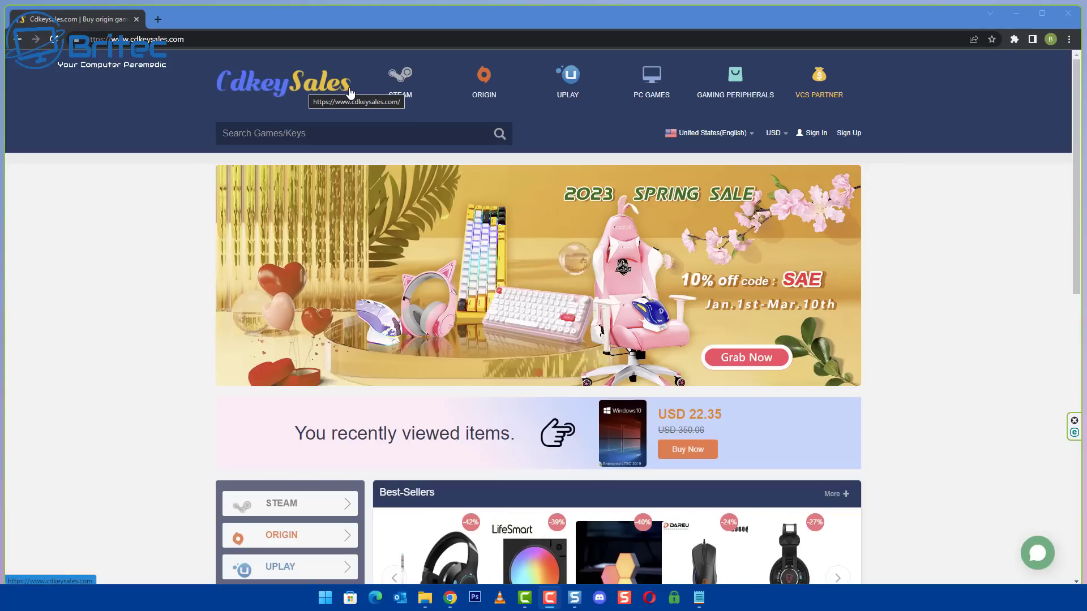
- Search the CDKeySales store for 'windows 11'
{"action": "left_click_drag", "start_coordinate": [1078, 138], "coordinate": [1082, 422]}
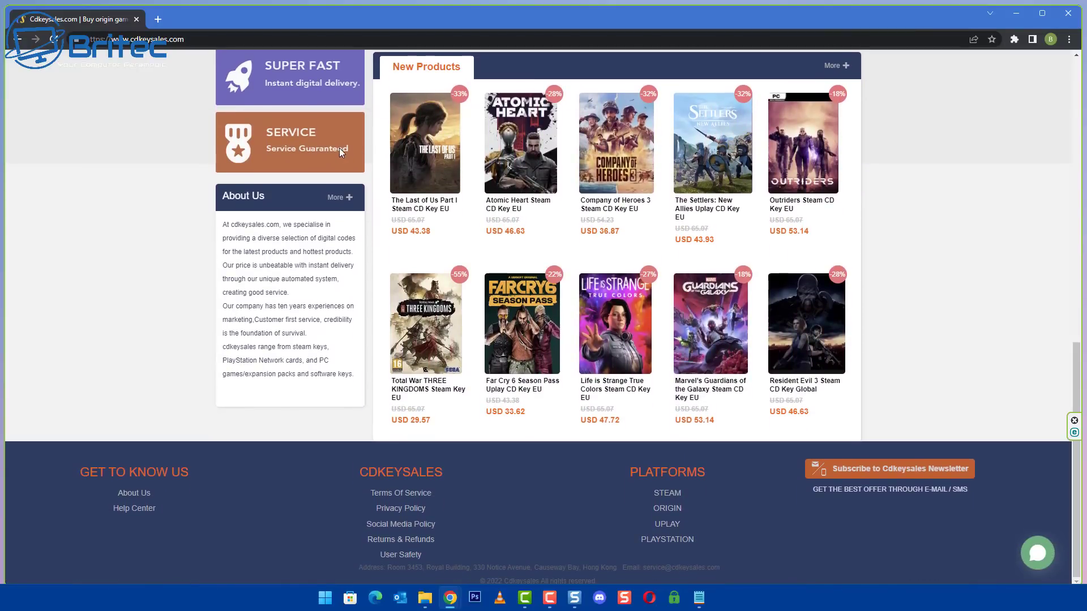
{"action": "scroll", "coordinate": [339, 149], "scroll_direction": "up", "scroll_amount": 10}
{"action": "left_click", "coordinate": [263, 133]}
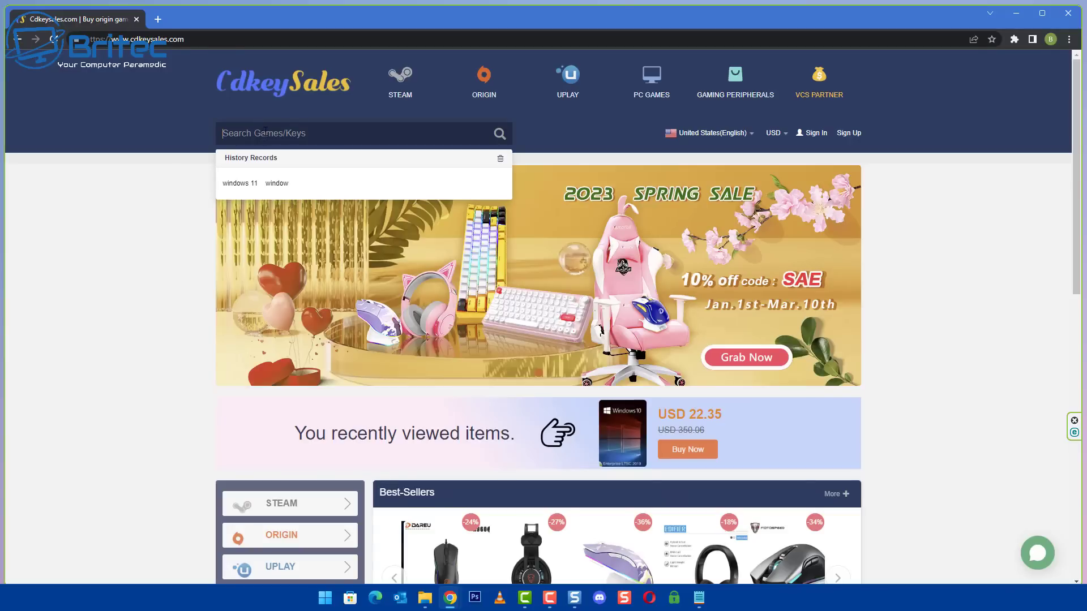
{"action": "type", "text": "windows 1"}
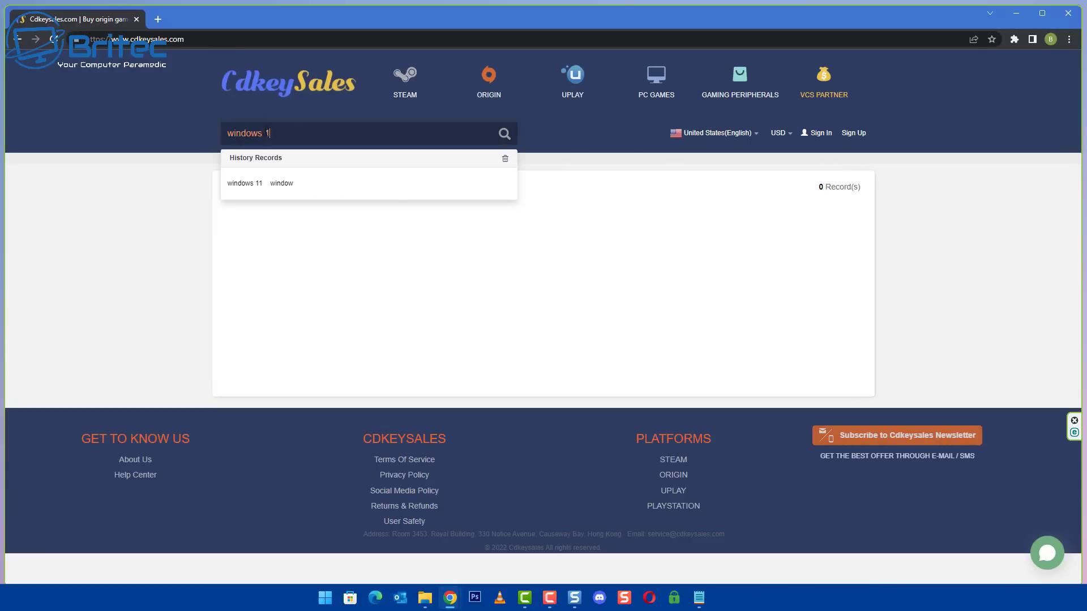
{"action": "type", "text": "1"}
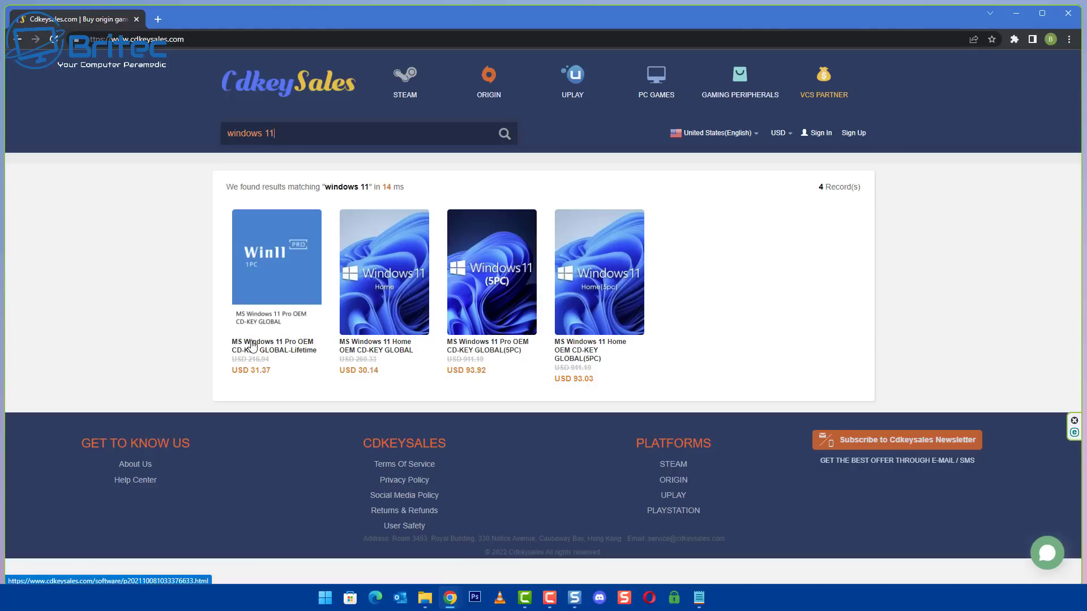
- Check out the Windows 11 Pro OEM key and apply promo code BR09
{"action": "left_click", "coordinate": [252, 344]}
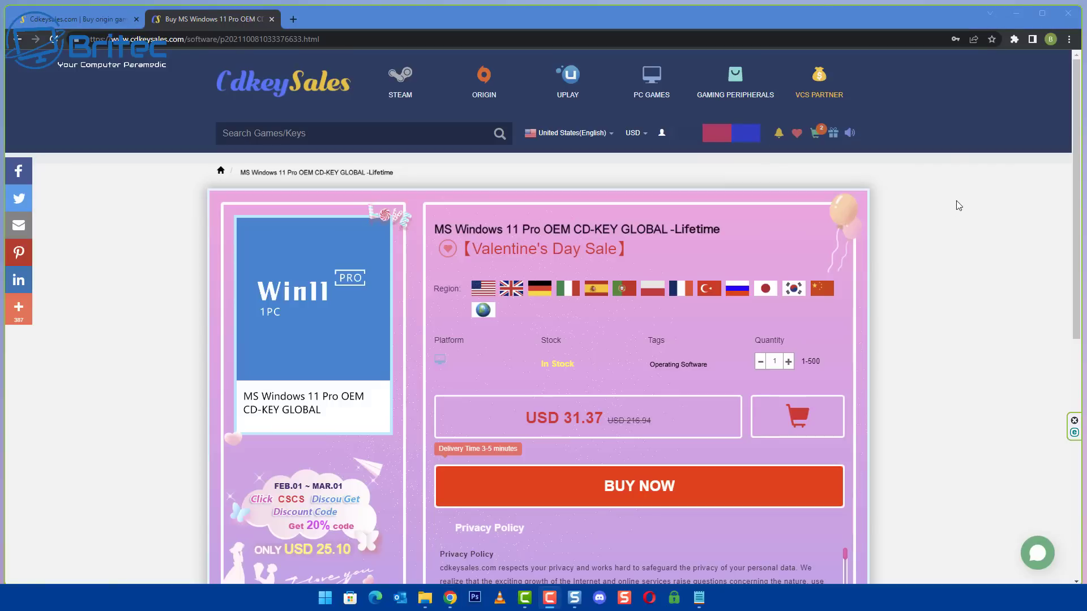
{"action": "left_click", "coordinate": [644, 486]}
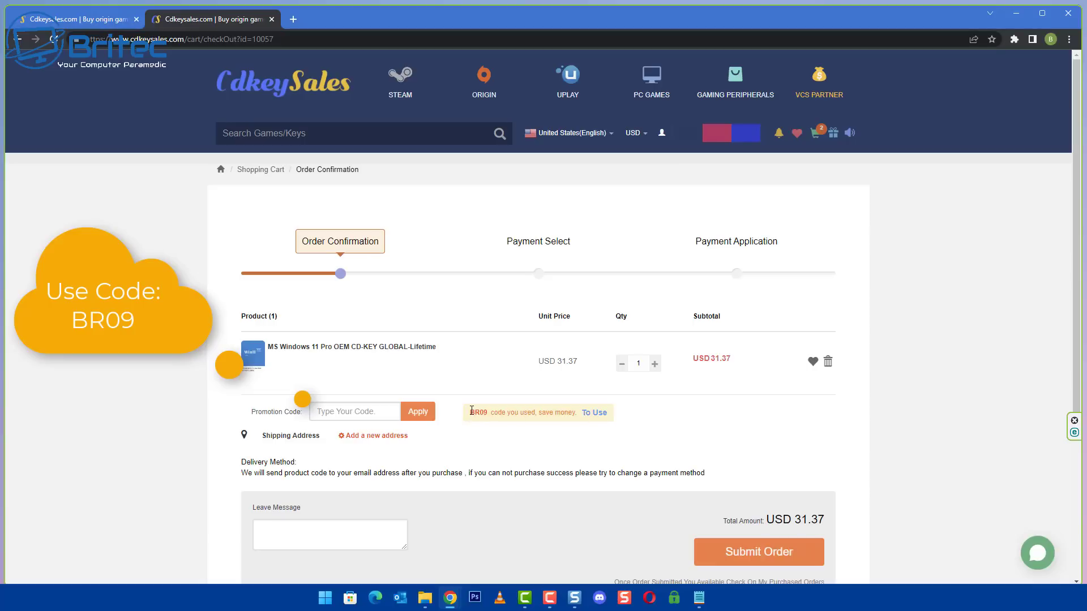
{"action": "left_click_drag", "start_coordinate": [470, 412], "coordinate": [491, 413]}
{"action": "left_click", "coordinate": [487, 447]}
{"action": "left_click", "coordinate": [352, 411]}
{"action": "type", "text": "BR09"}
{"action": "left_click", "coordinate": [424, 413]}
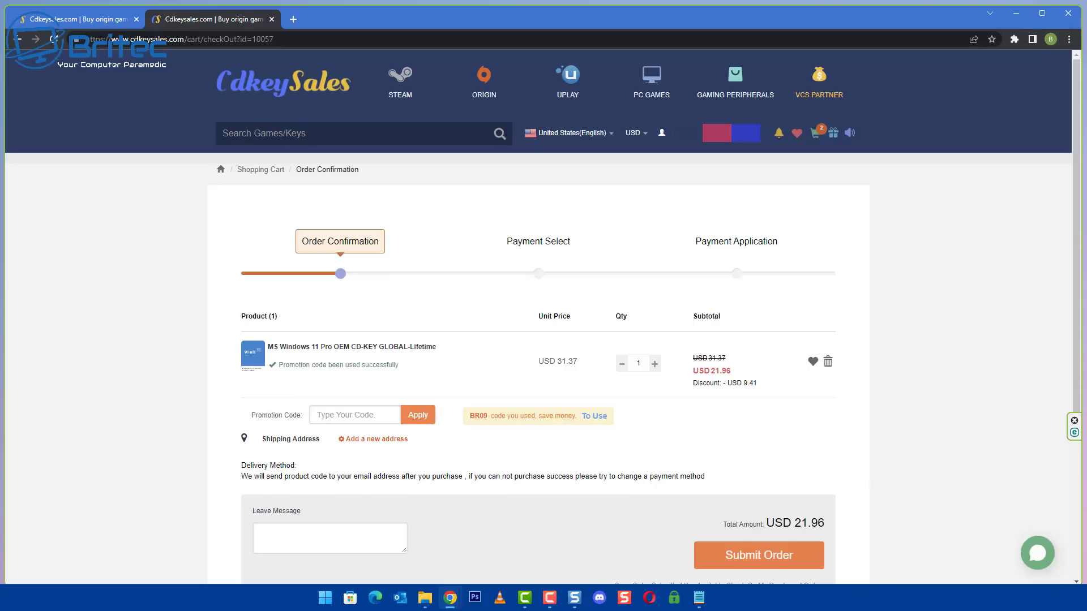
- Search 'windows 10 pro' and check out the Windows 10 Pro OEM key with promo BR09
{"action": "left_click", "coordinate": [266, 136]}
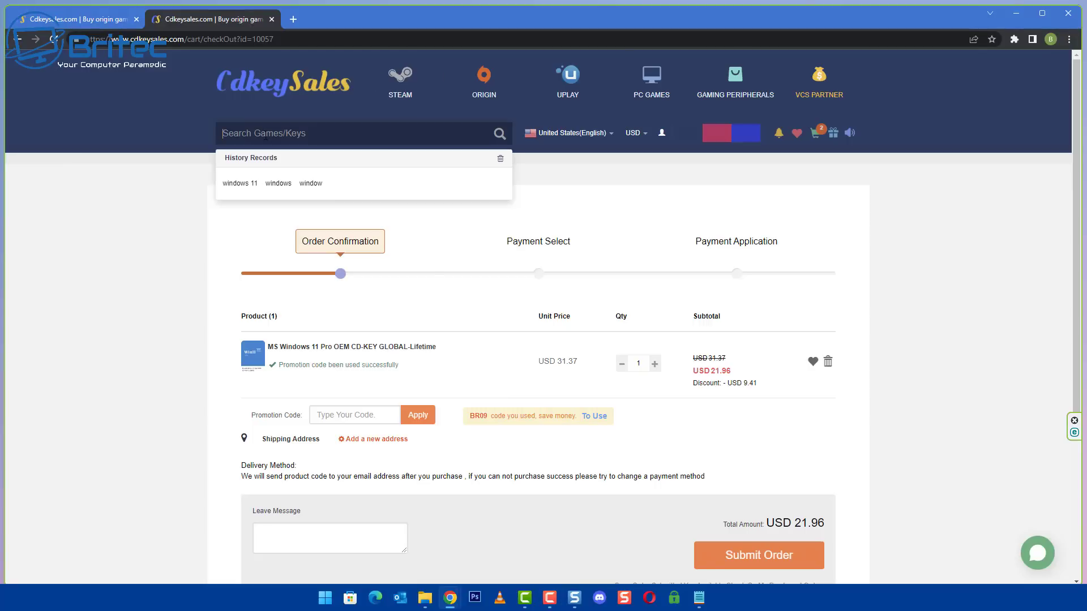
{"action": "type", "text": "windows 10 pro"}
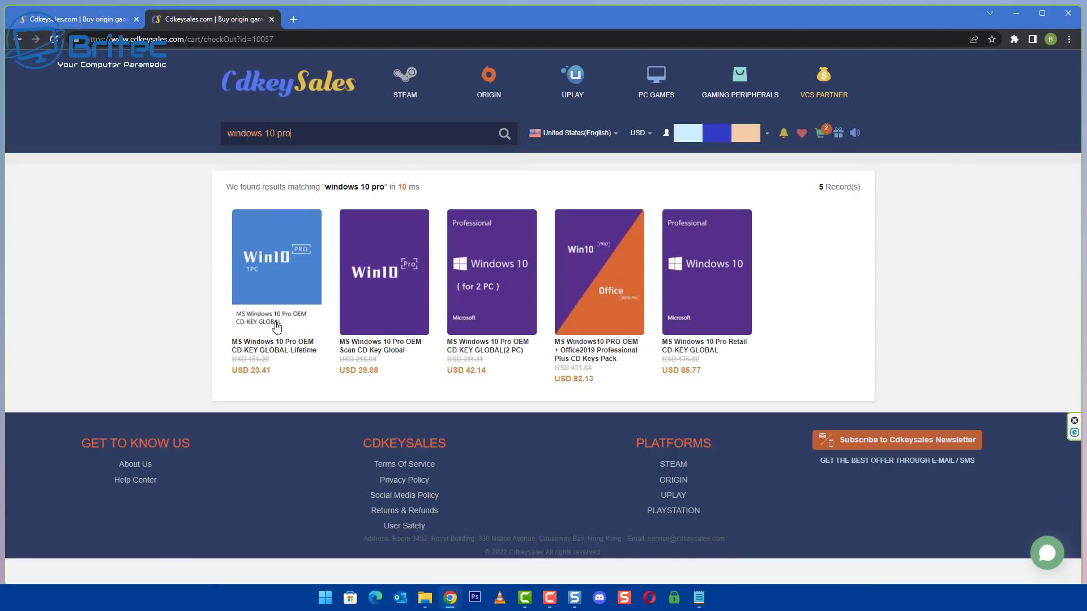
{"action": "left_click", "coordinate": [277, 323]}
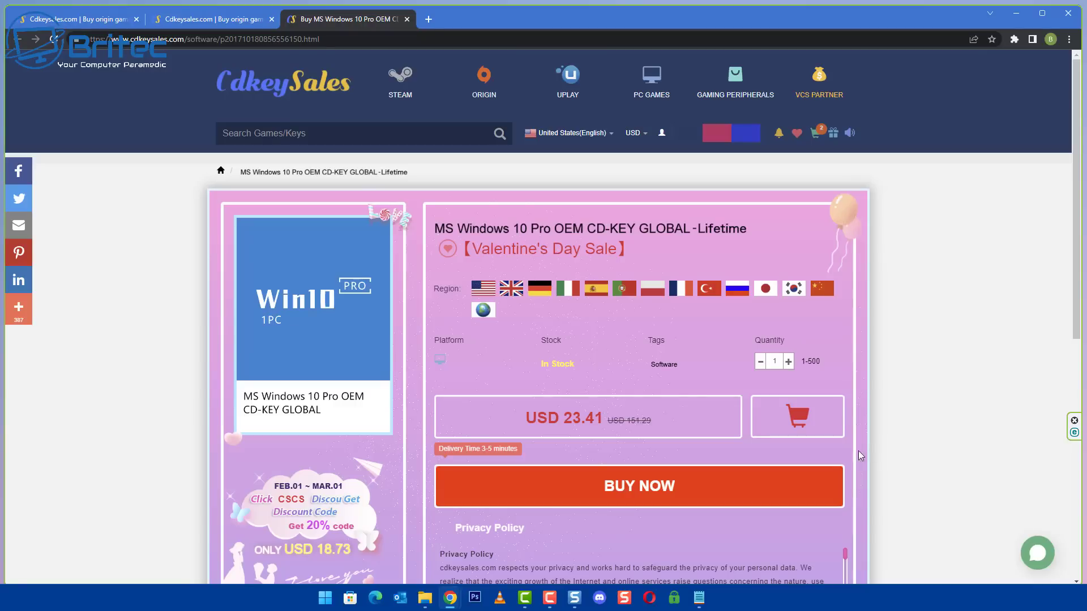
{"action": "left_click", "coordinate": [619, 488]}
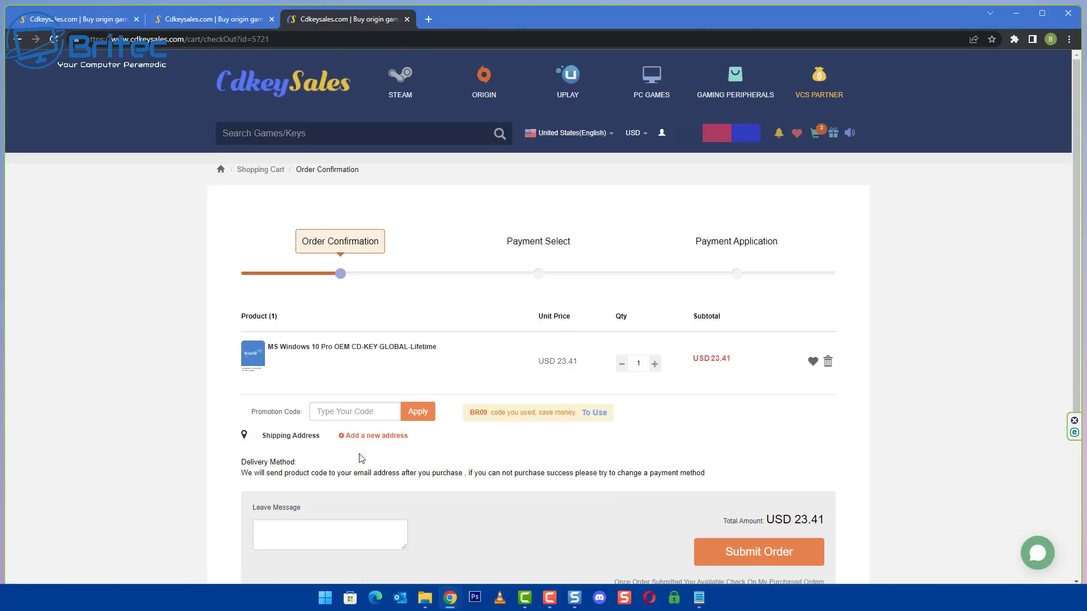
{"action": "left_click", "coordinate": [319, 412]}
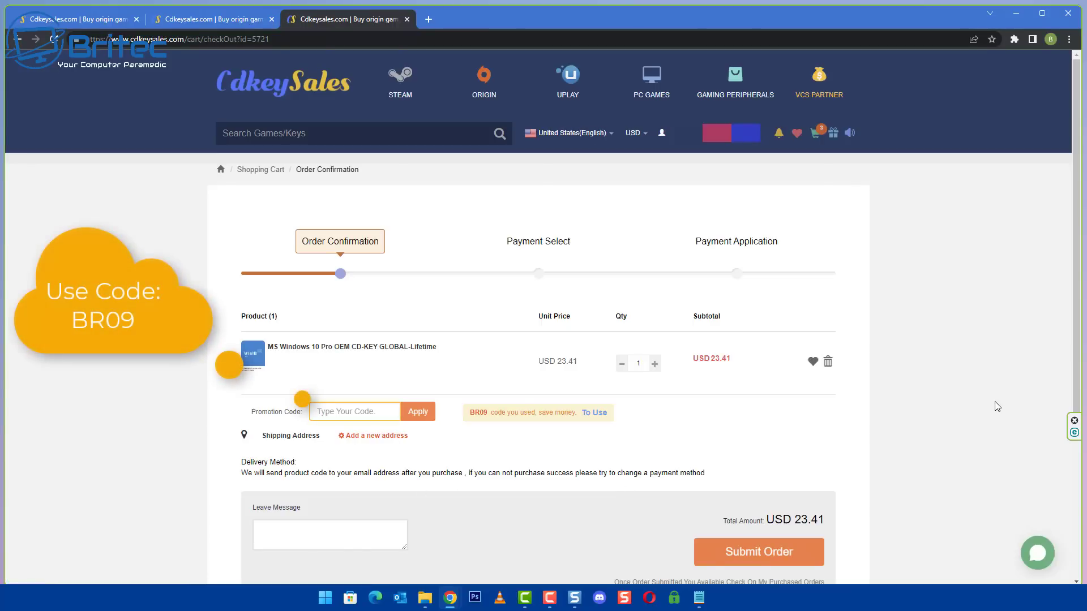
{"action": "type", "text": "BR09"}
{"action": "left_click", "coordinate": [418, 415]}
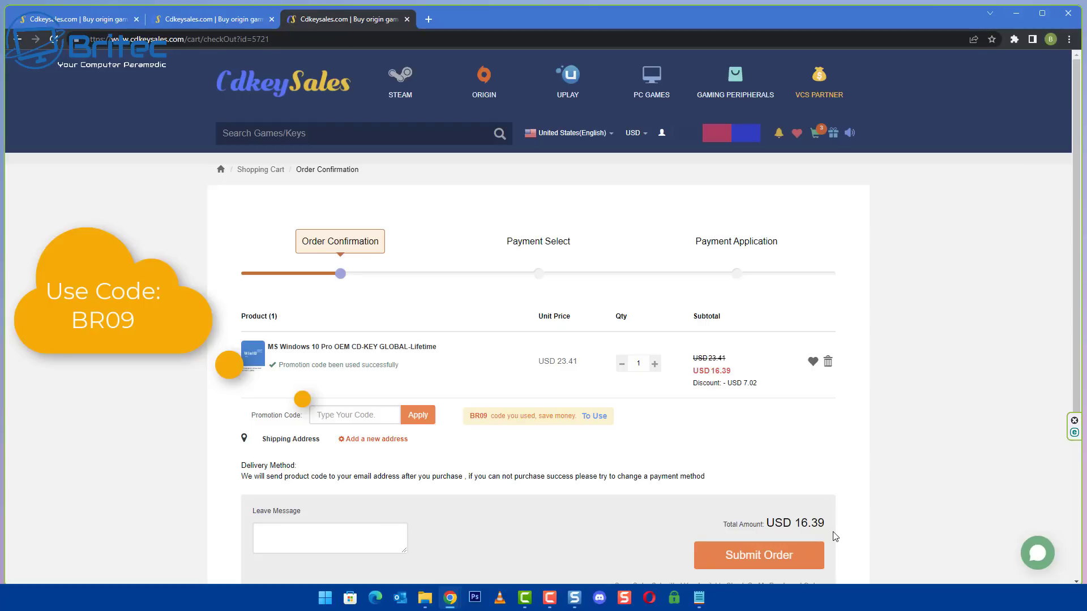
- Submit the USD 16.39 order and pay for it with PayPal
{"action": "left_click", "coordinate": [766, 555]}
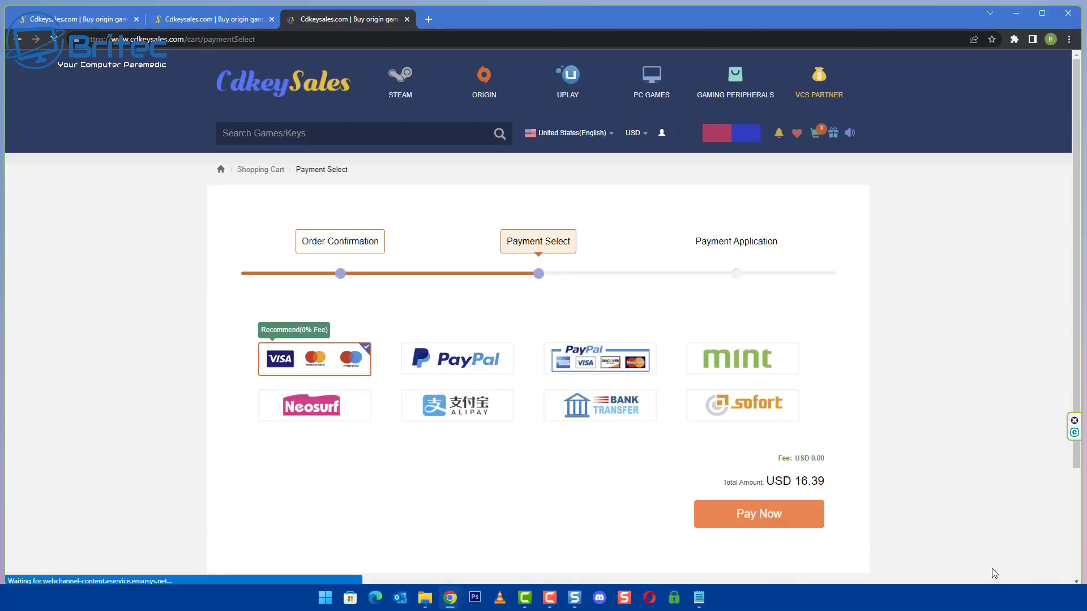
{"action": "left_click", "coordinate": [476, 367]}
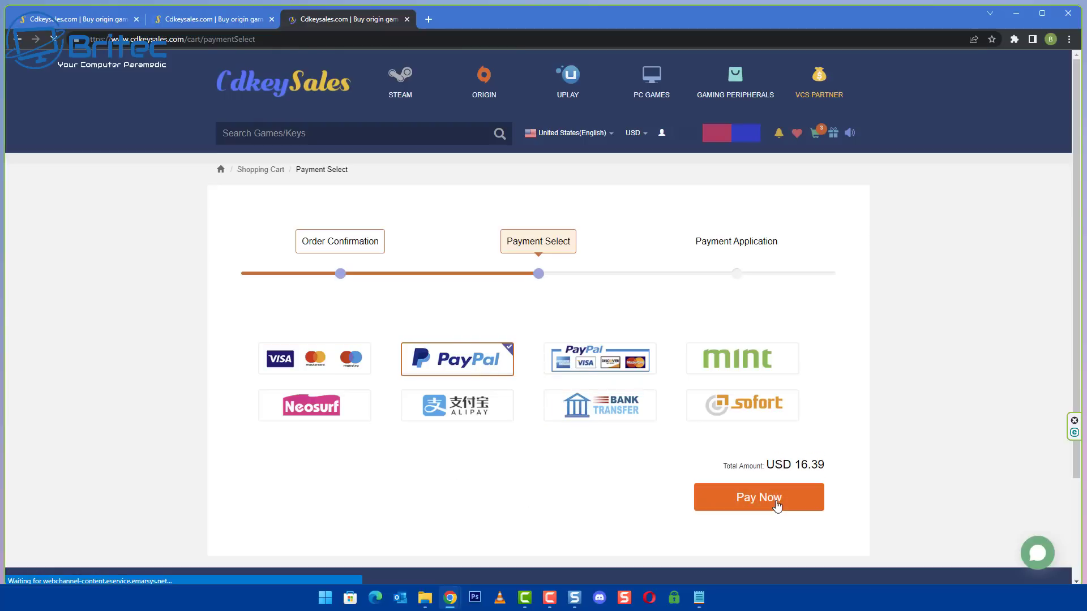
{"action": "left_click", "coordinate": [777, 506]}
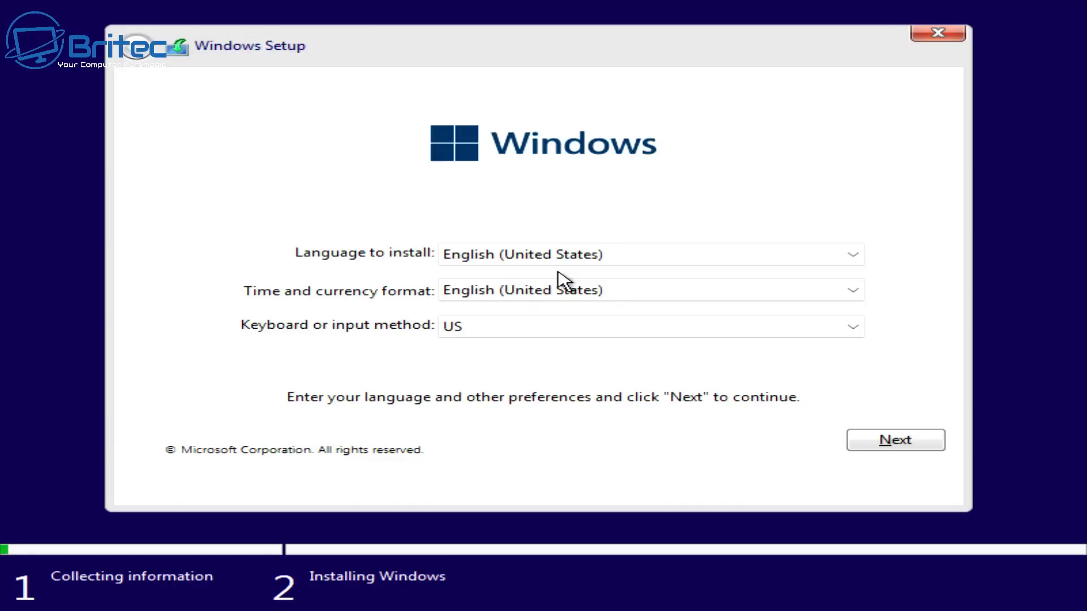
- Set time and currency format to English (United Kingdom) and accept the licence terms
{"action": "left_click", "coordinate": [578, 256]}
{"action": "left_click", "coordinate": [576, 255]}
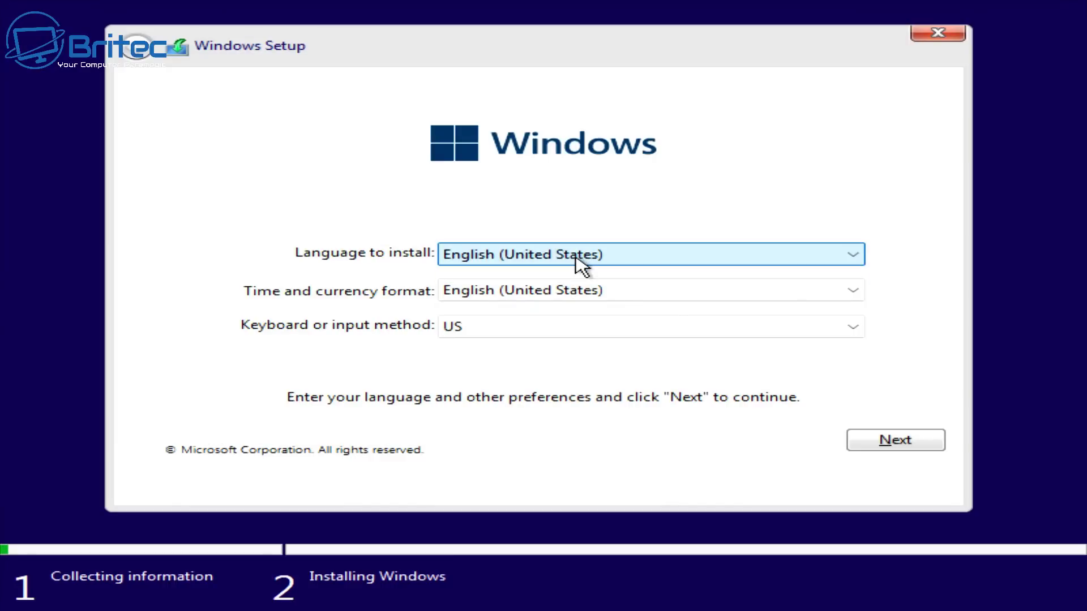
{"action": "left_click", "coordinate": [614, 297]}
{"action": "scroll", "coordinate": [619, 293], "scroll_direction": "up", "scroll_amount": 2}
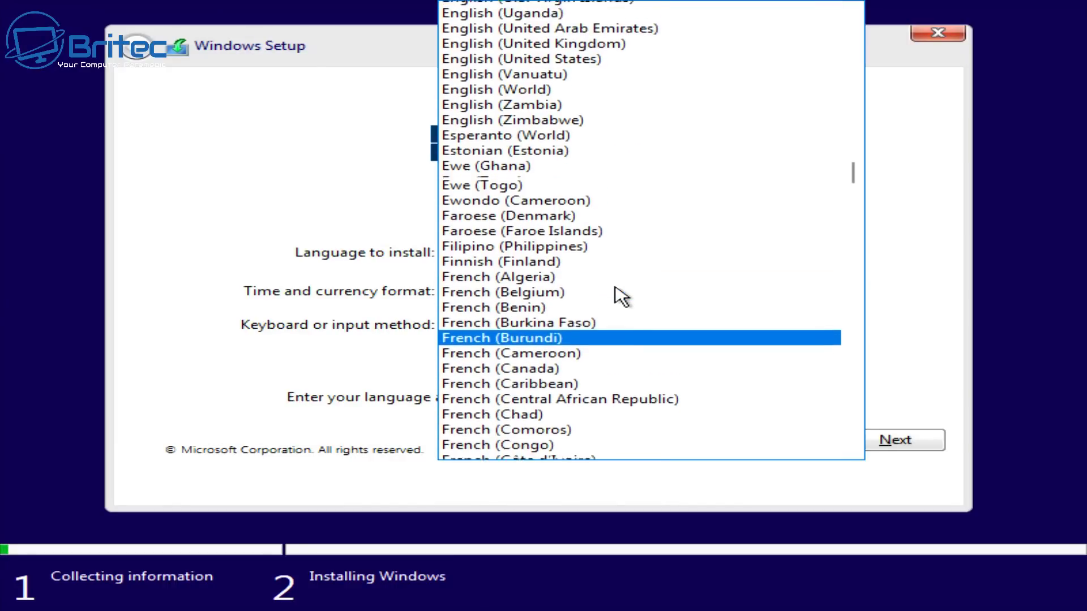
{"action": "left_click", "coordinate": [608, 87]}
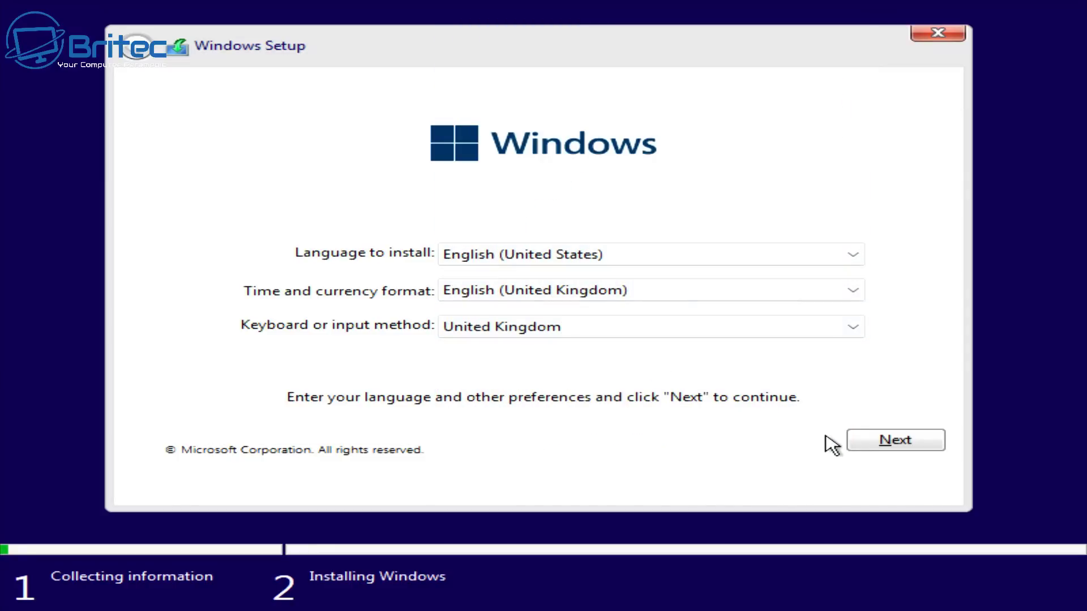
{"action": "left_click", "coordinate": [878, 456]}
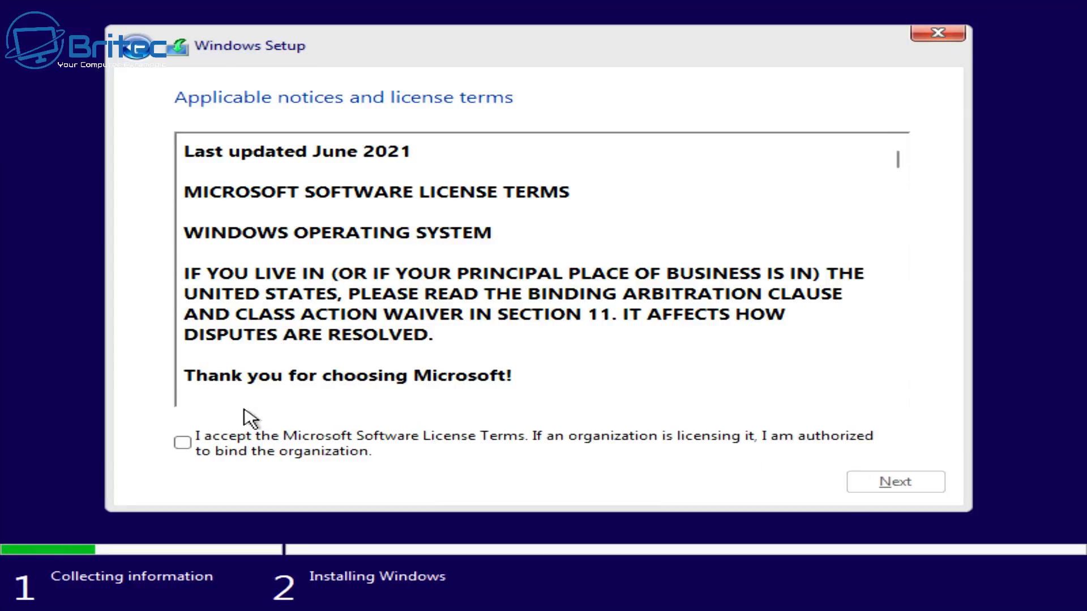
{"action": "left_click", "coordinate": [308, 444]}
- Go to the install location page and delete Drive 1 Partitions 4 and 3
{"action": "left_click", "coordinate": [898, 481]}
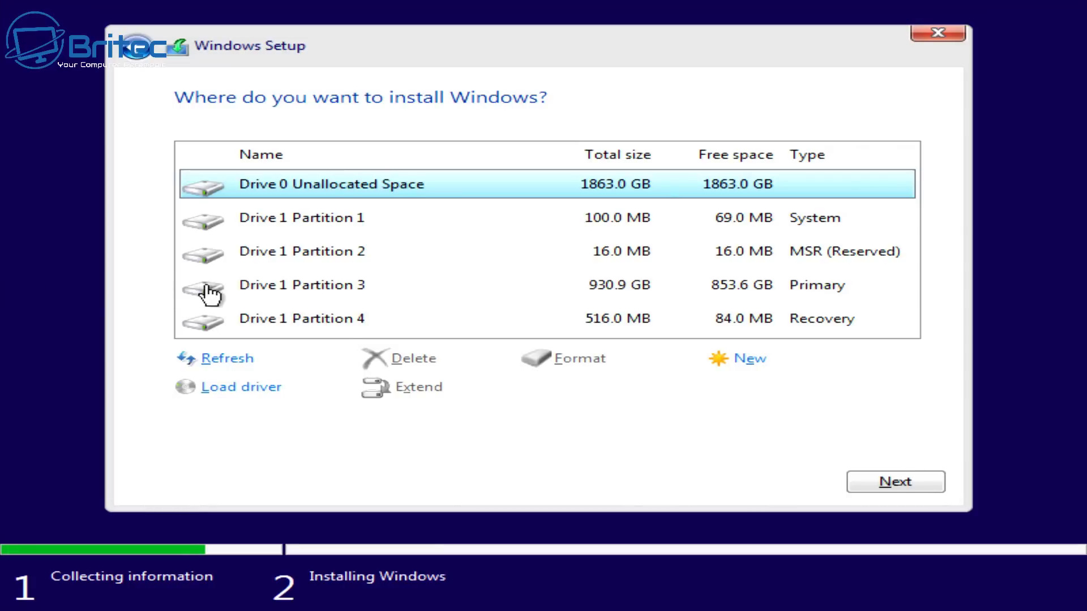
{"action": "left_click", "coordinate": [290, 318]}
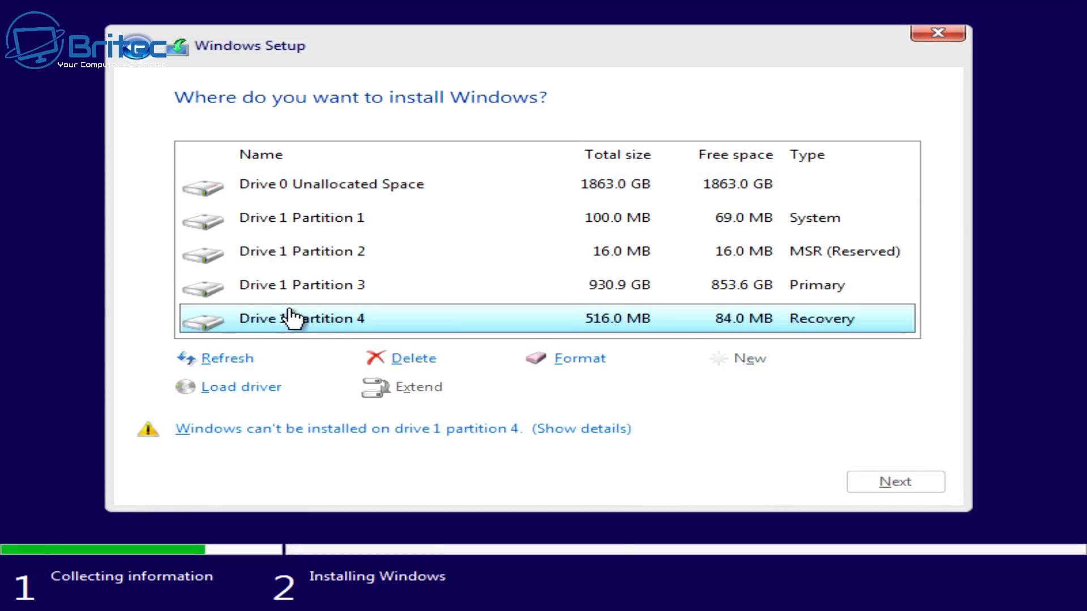
{"action": "left_click", "coordinate": [425, 358]}
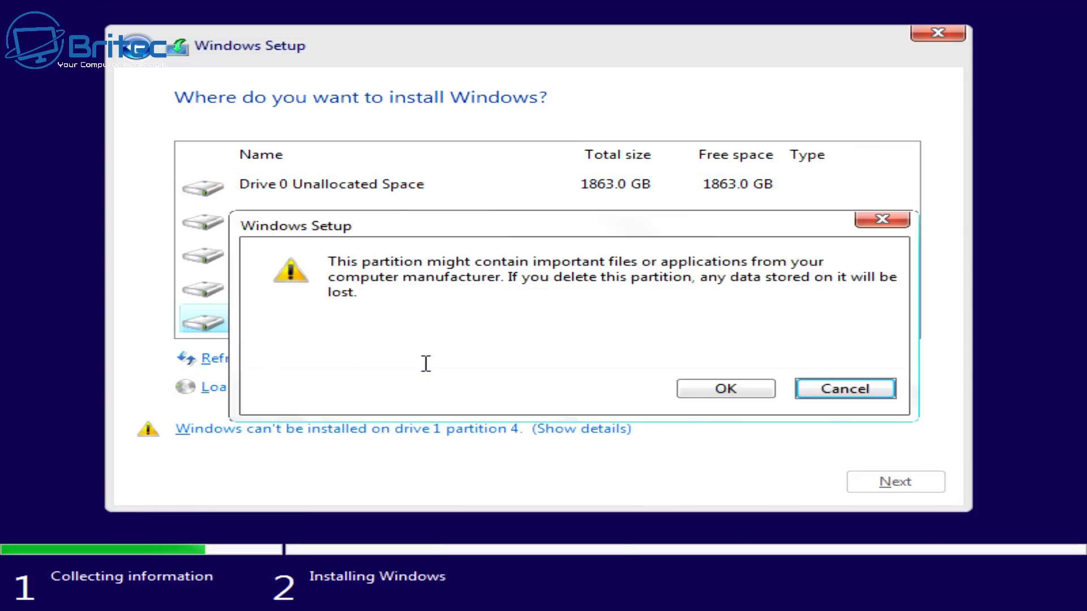
{"action": "left_click", "coordinate": [771, 396]}
{"action": "left_click", "coordinate": [274, 285]}
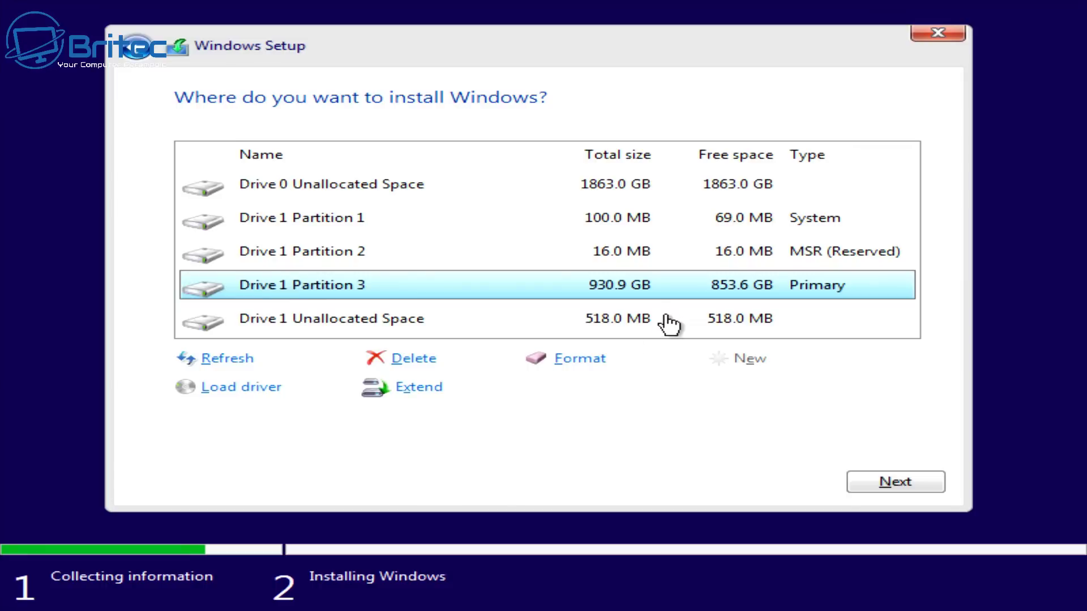
{"action": "left_click", "coordinate": [415, 359]}
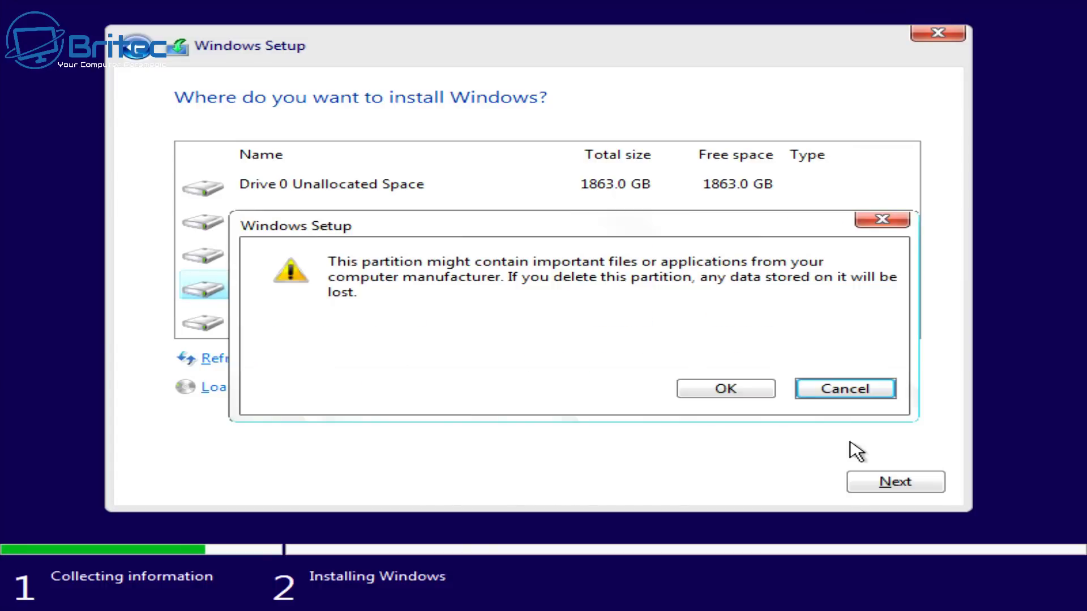
{"action": "left_click", "coordinate": [705, 390]}
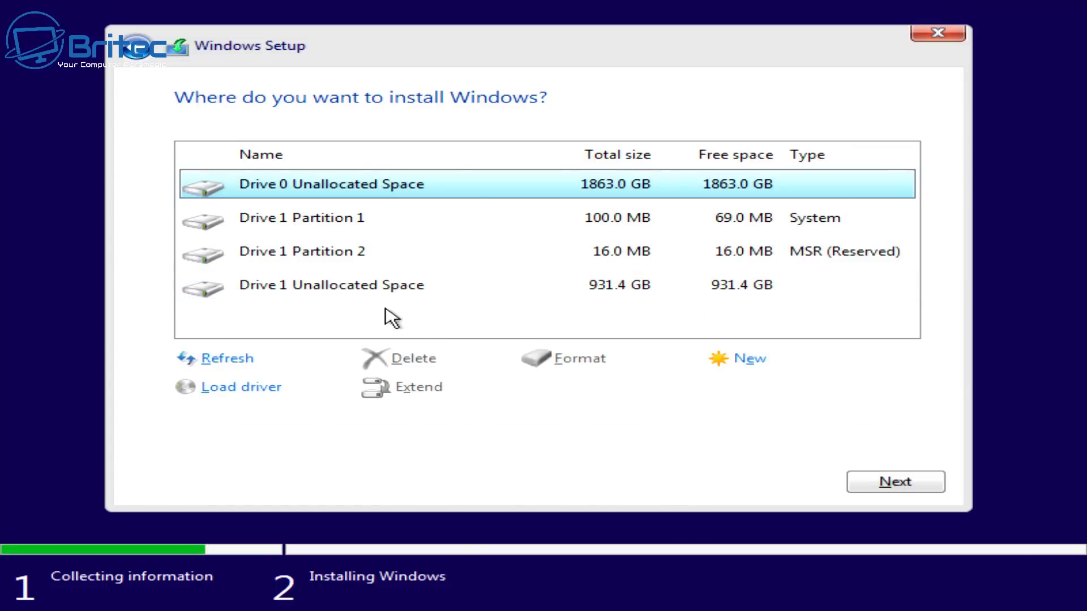
- Delete the remaining Drive 1 Partitions 2 and 1
{"action": "left_click", "coordinate": [354, 253]}
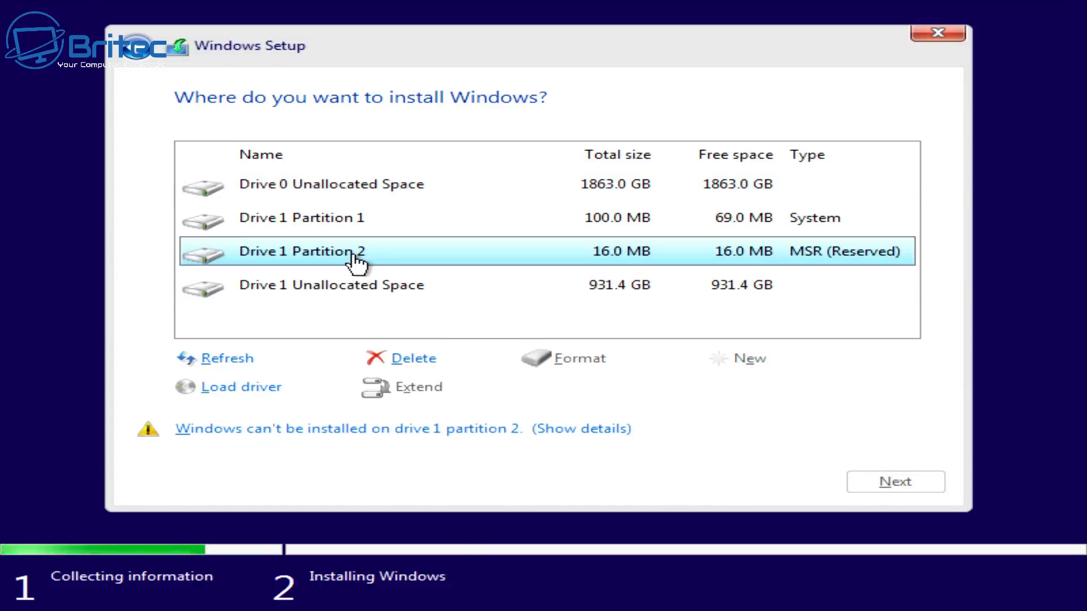
{"action": "left_click", "coordinate": [416, 360]}
{"action": "left_click", "coordinate": [725, 390]}
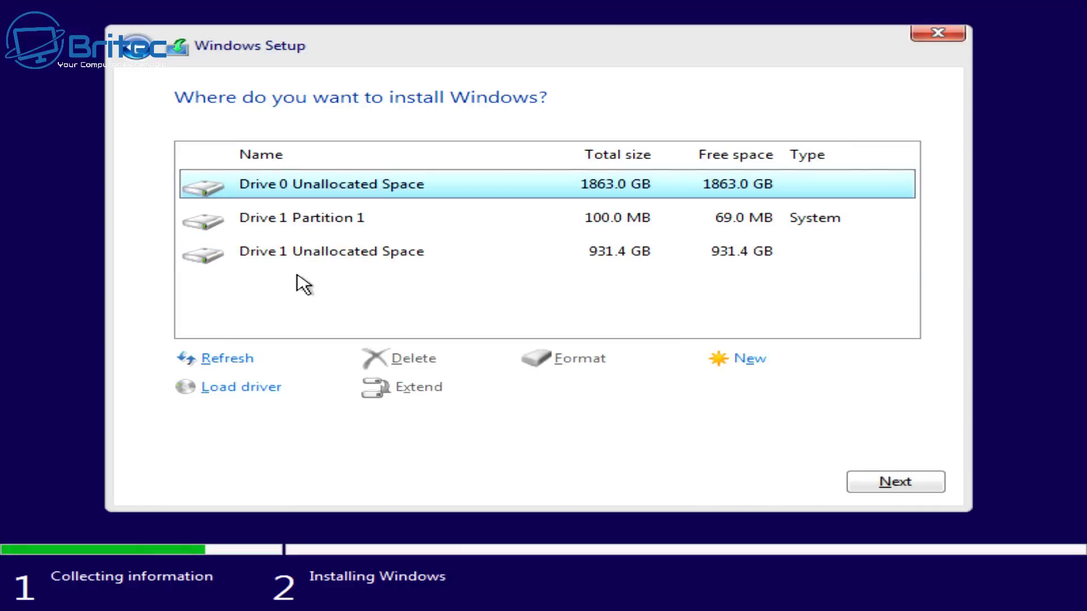
{"action": "left_click", "coordinate": [311, 226]}
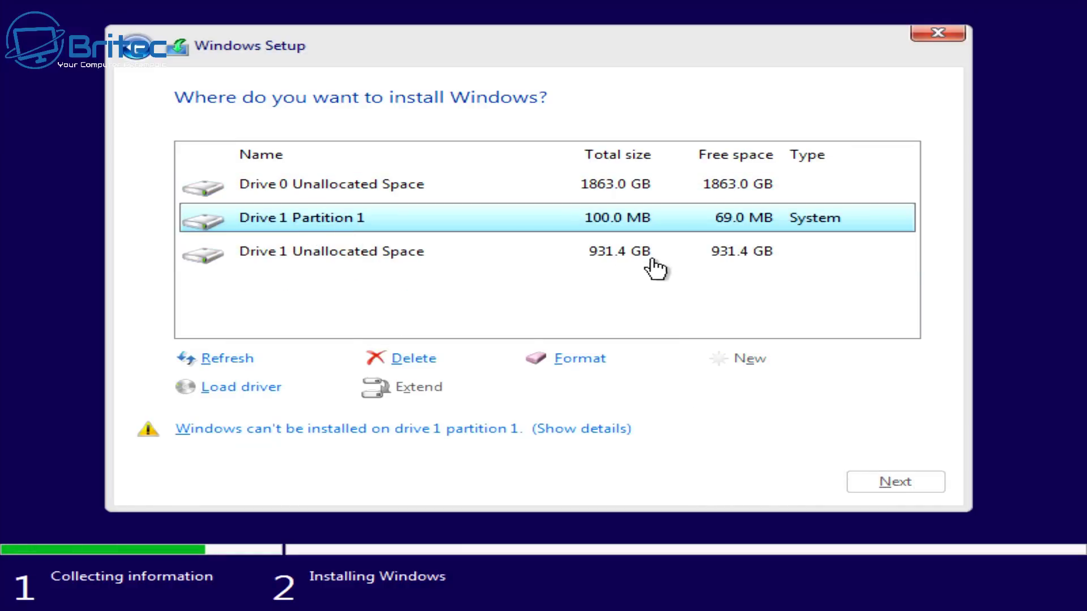
{"action": "left_click", "coordinate": [434, 360]}
{"action": "left_click", "coordinate": [699, 396]}
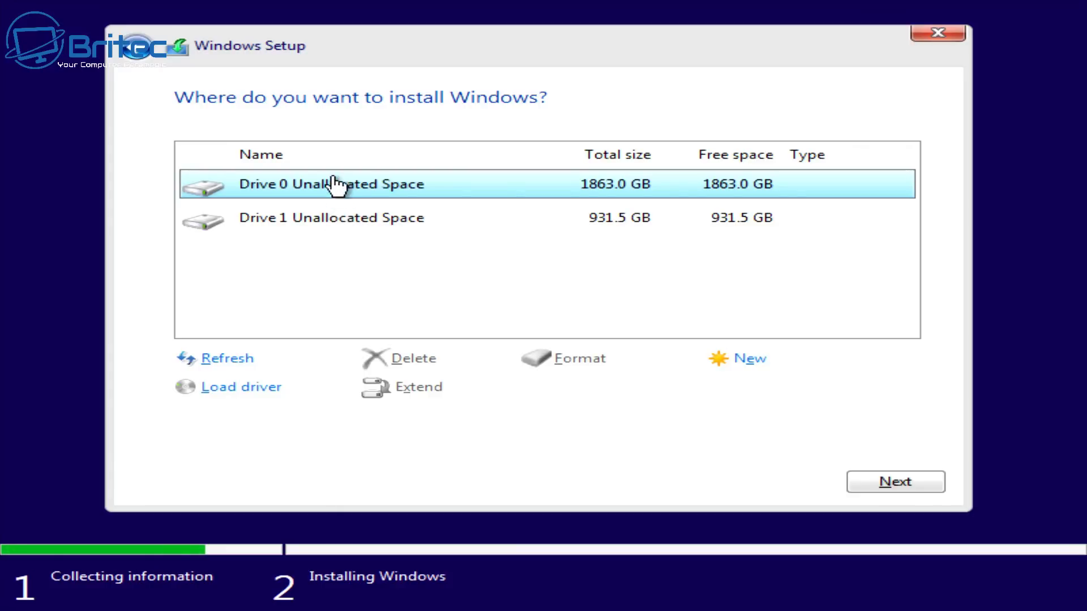
- Create a 953869 MB partition on Drive 1, accepting the extra system partitions
{"action": "left_click", "coordinate": [344, 221]}
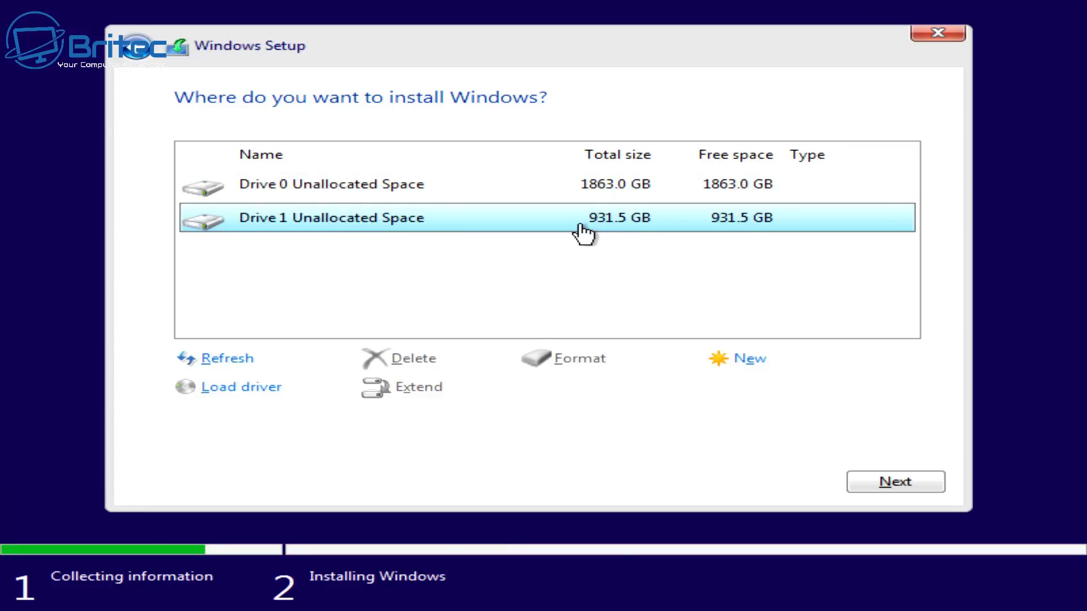
{"action": "left_click", "coordinate": [750, 358]}
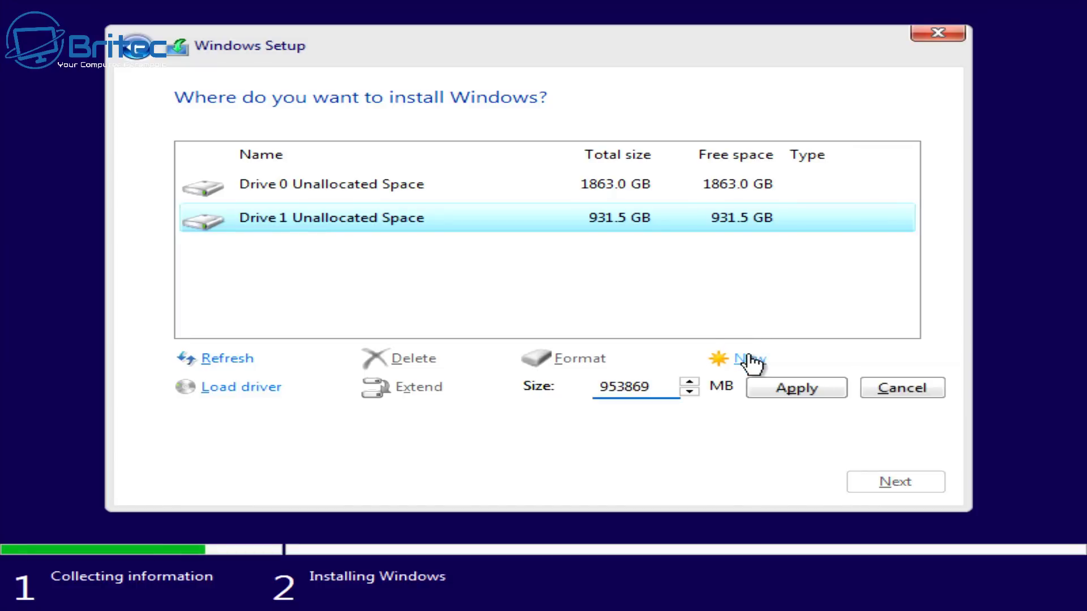
{"action": "left_click", "coordinate": [773, 394]}
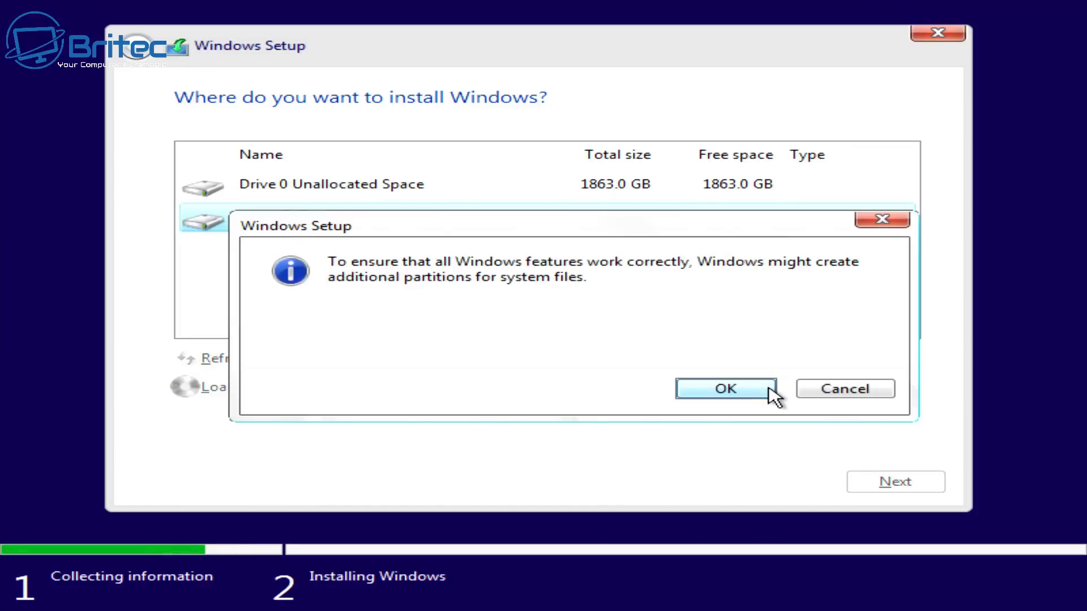
{"action": "left_click", "coordinate": [727, 391]}
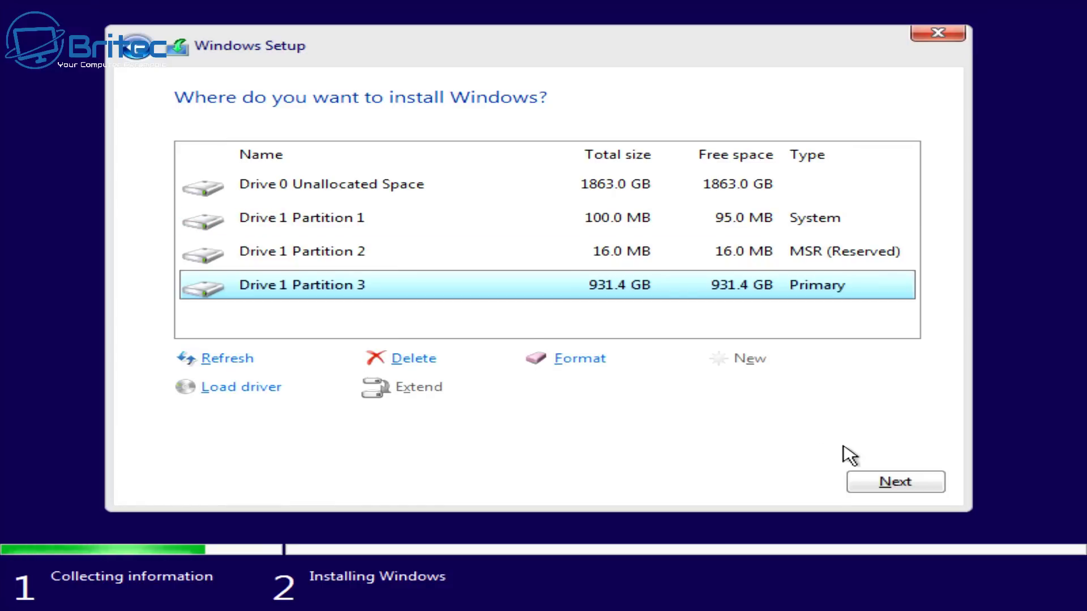
- Install Windows on Drive 1 Partition 3 and wait through file copying and reboot
{"action": "left_click", "coordinate": [897, 488]}
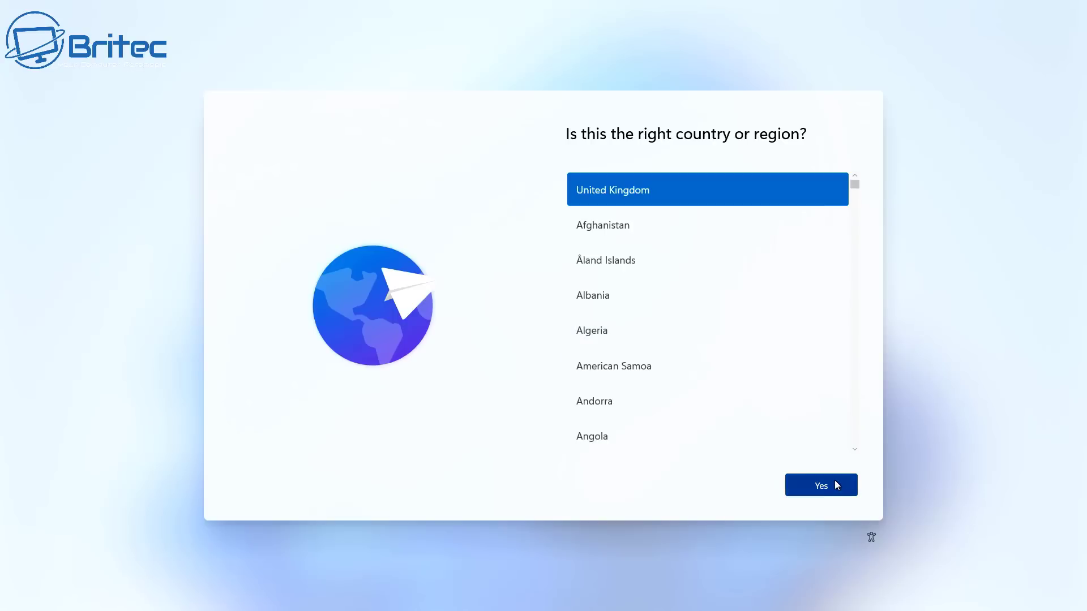
- Confirm United Kingdom as the region and finish first-run setup to the desktop
{"action": "left_click", "coordinate": [834, 480]}
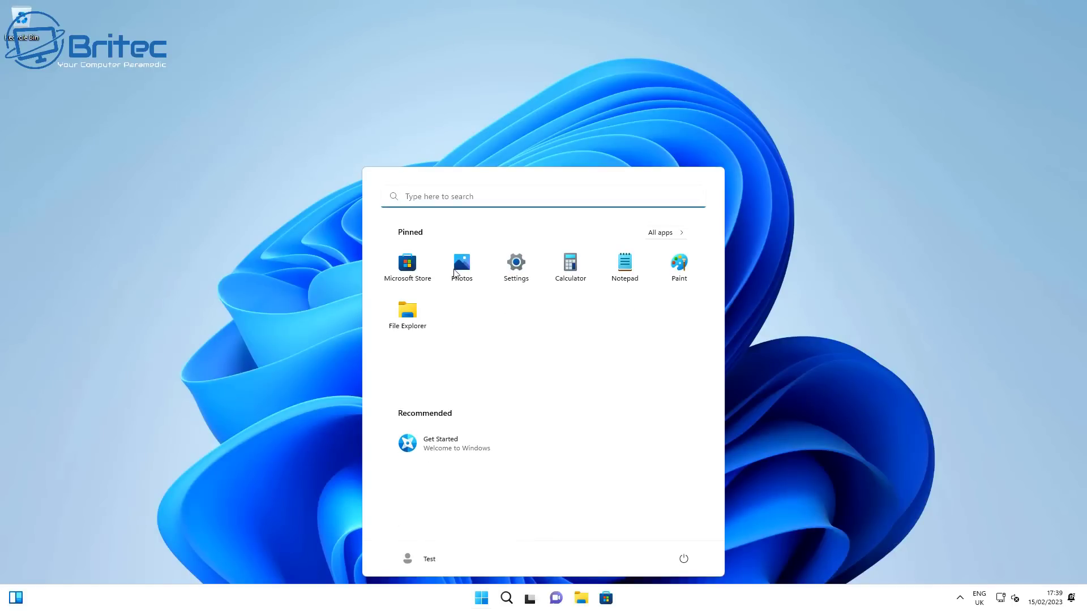
- Download the AMD auto-detect driver installer from amd.com support and run it, approving UAC
{"action": "left_click", "coordinate": [554, 97]}
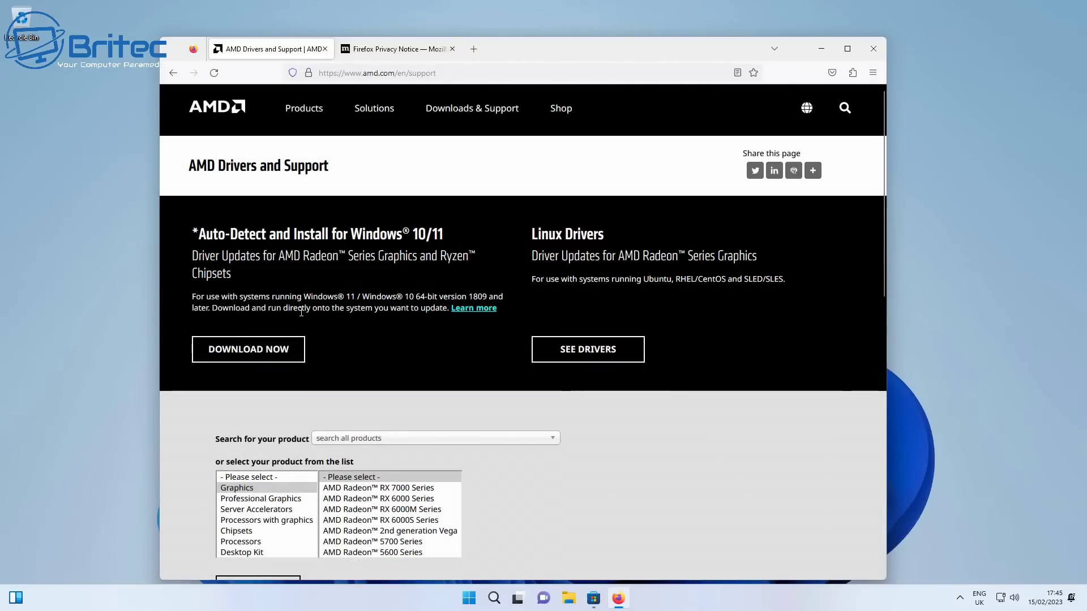
{"action": "left_click", "coordinate": [268, 350]}
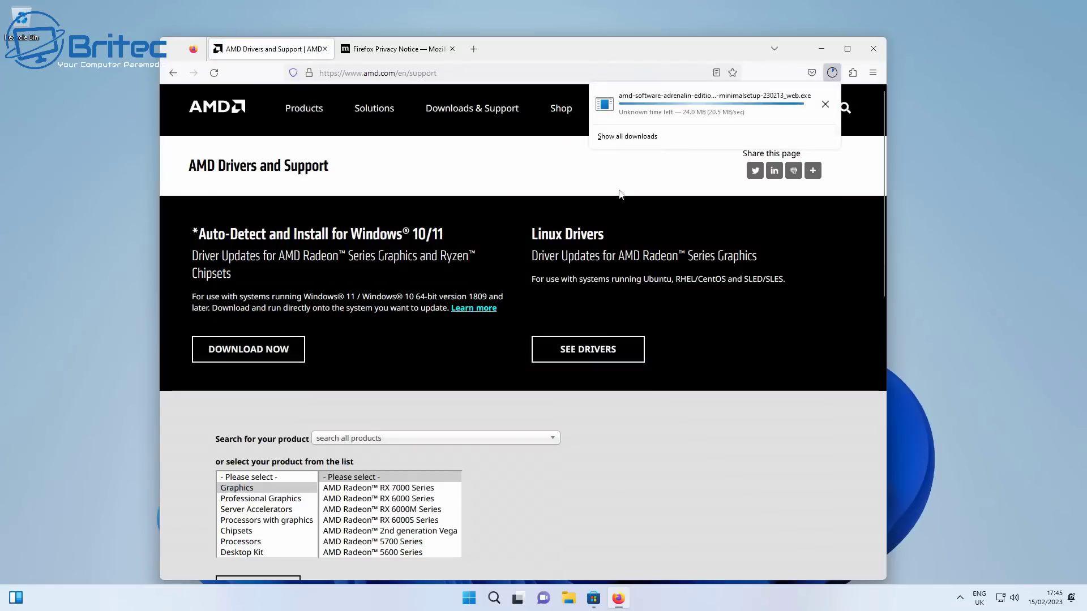
{"action": "left_click", "coordinate": [664, 115]}
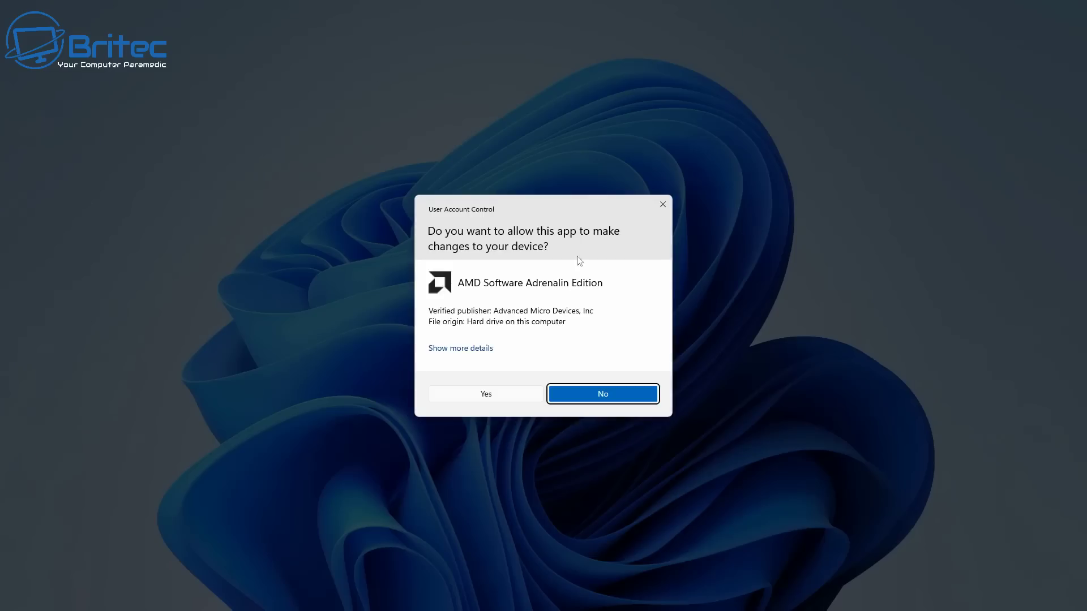
{"action": "left_click", "coordinate": [454, 394]}
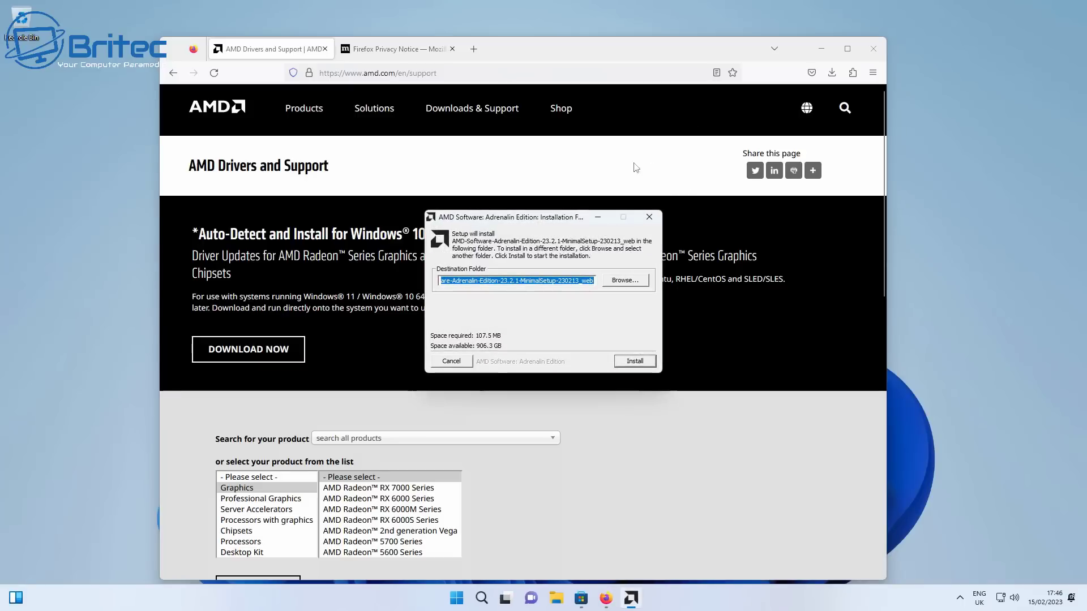
- Minimize Firefox, close the Microsoft Store page, and install AMD Software to the default folder
{"action": "left_click", "coordinate": [821, 48]}
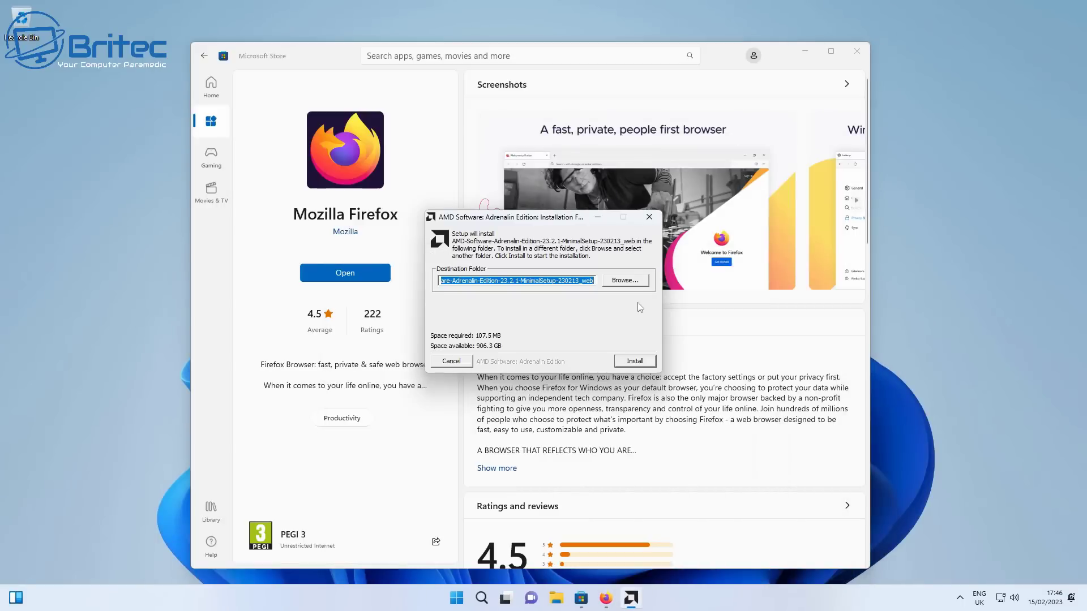
{"action": "left_click", "coordinate": [857, 51]}
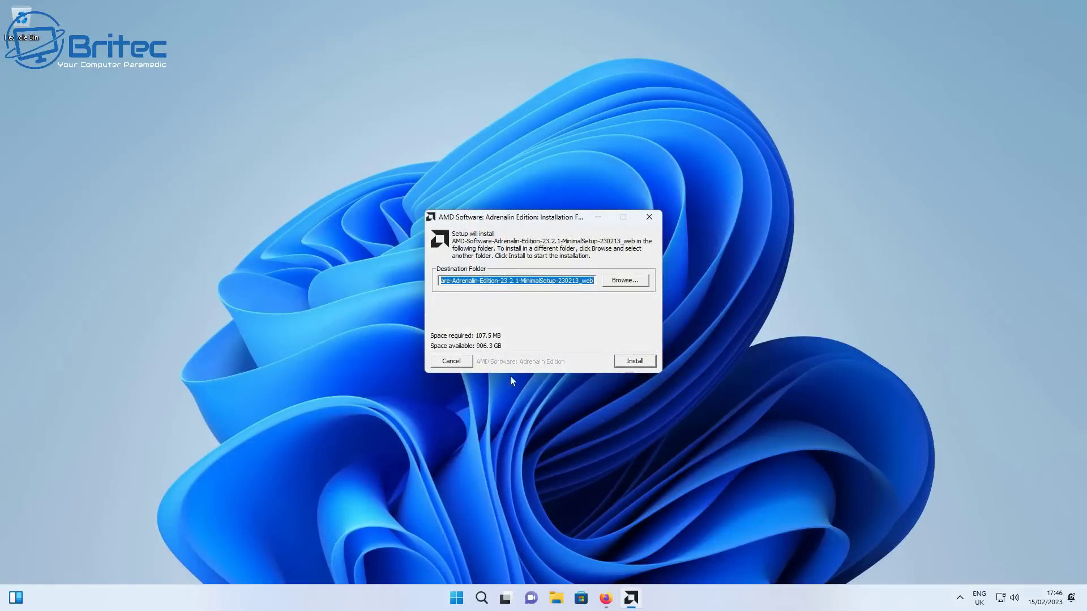
{"action": "left_click", "coordinate": [634, 360]}
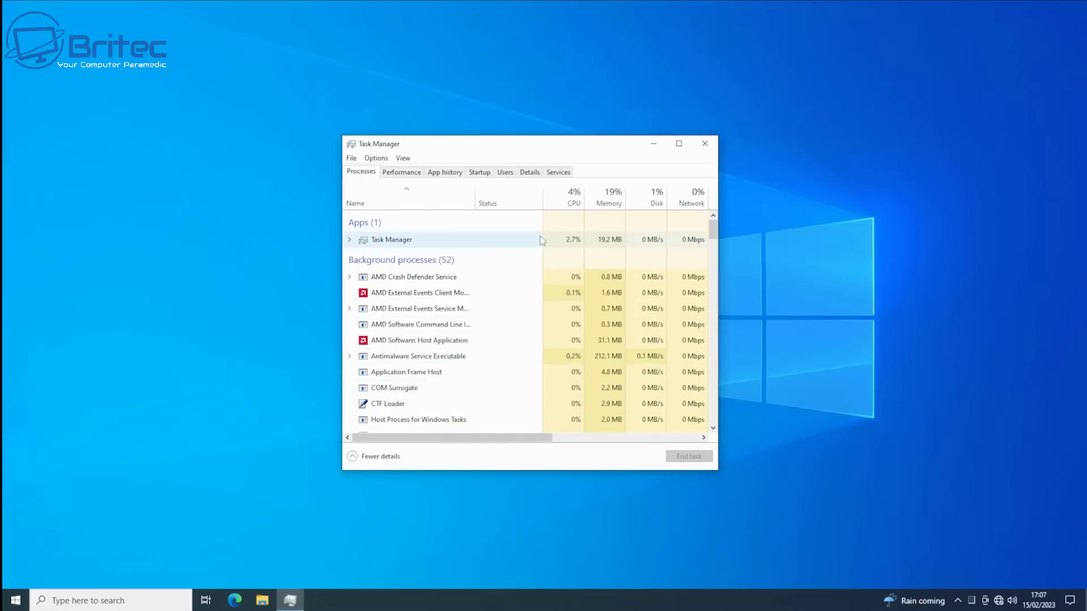
- Review Windows 10's Performance graphs for memory (4.6 of 23.9 GB, 19%) and CPU
{"action": "left_click", "coordinate": [401, 171]}
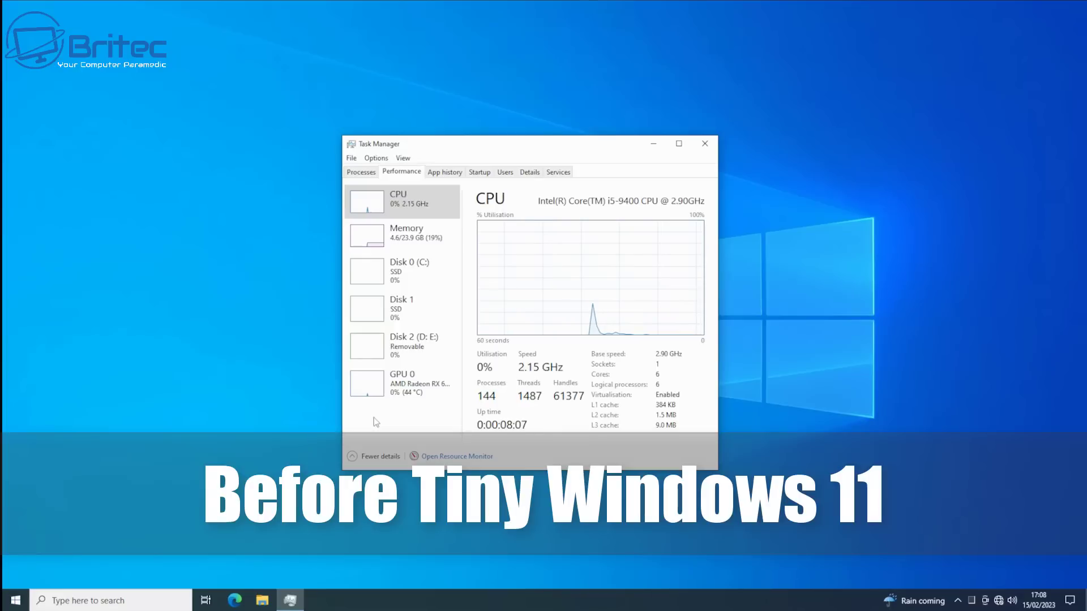
{"action": "left_click", "coordinate": [397, 241]}
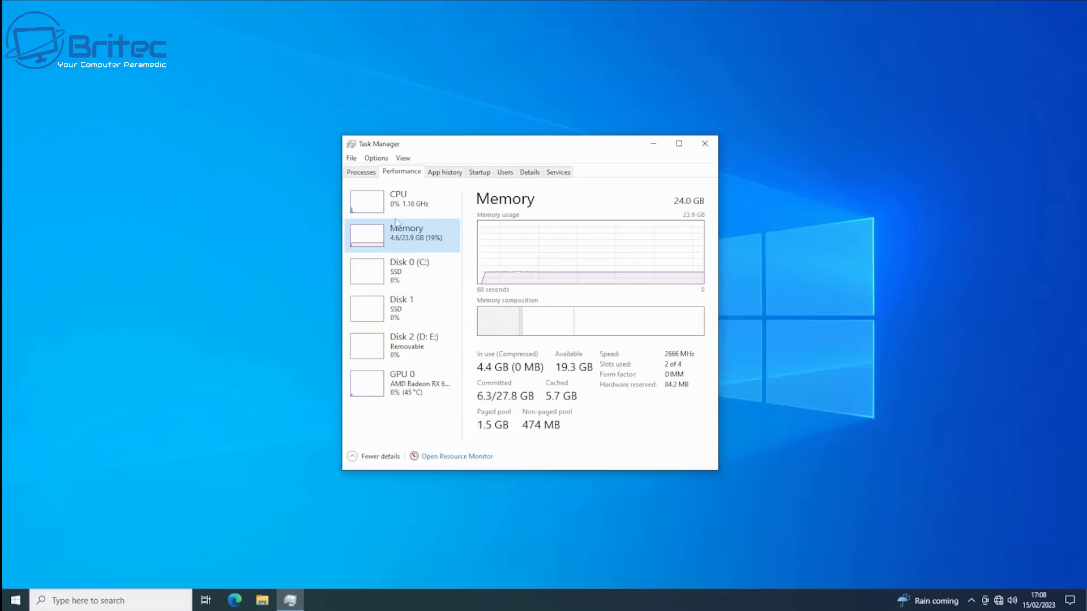
{"action": "left_click", "coordinate": [397, 215]}
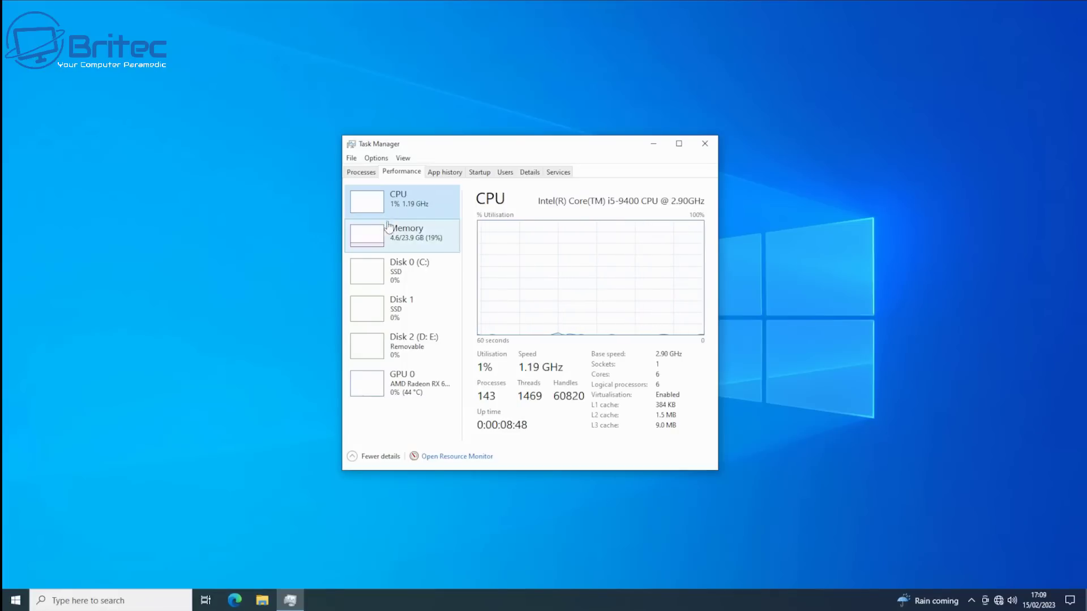
{"action": "left_click", "coordinate": [401, 234]}
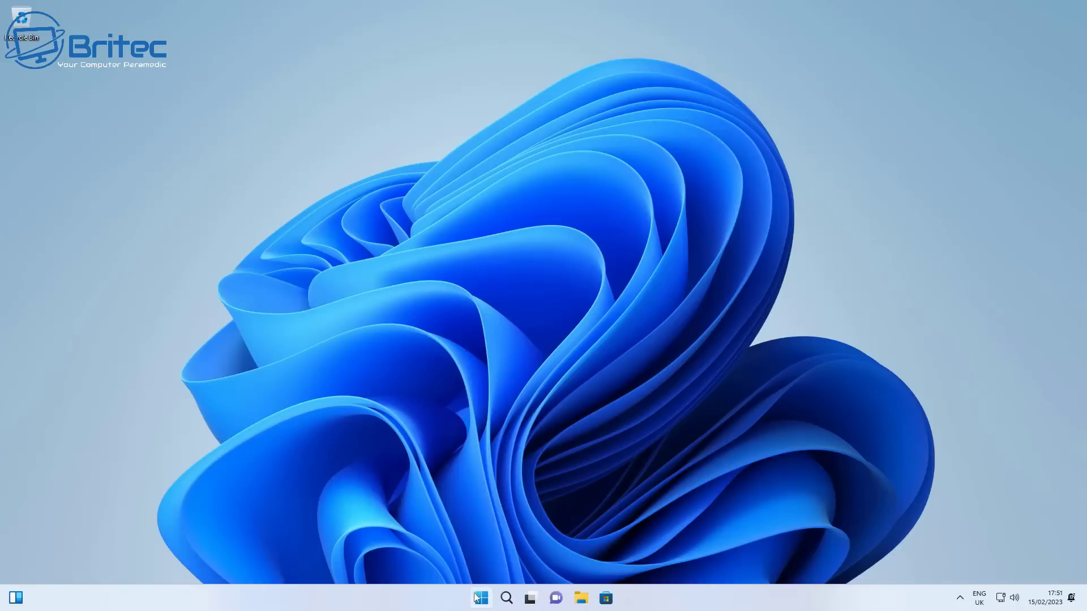
- Open Task Manager on Tiny11 and compare memory (2.8 of 23.9 GB, 12%) and CPU
{"action": "right_click", "coordinate": [478, 598]}
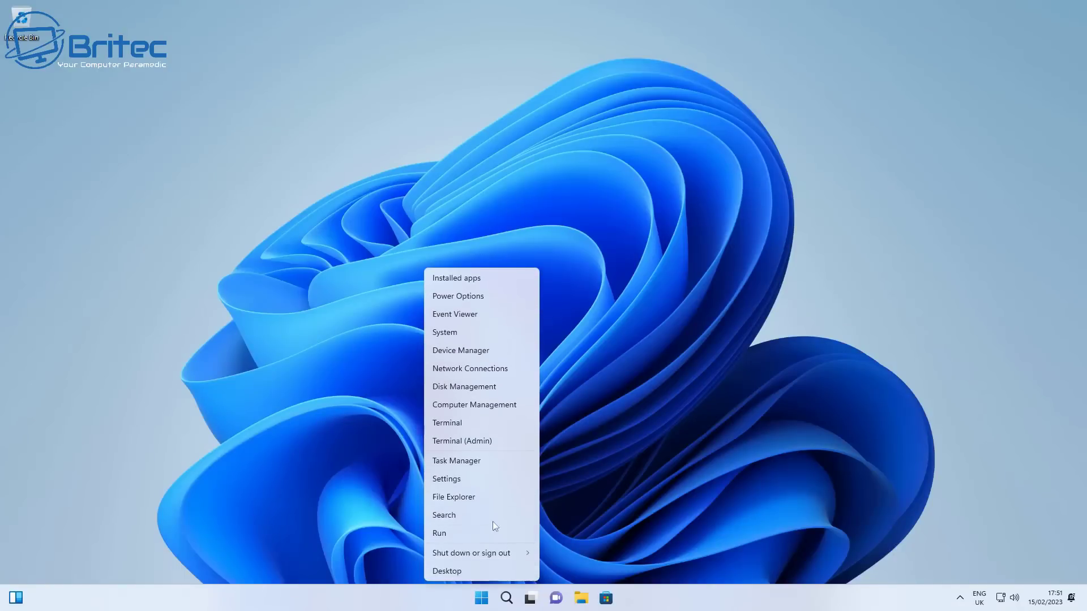
{"action": "left_click", "coordinate": [450, 461]}
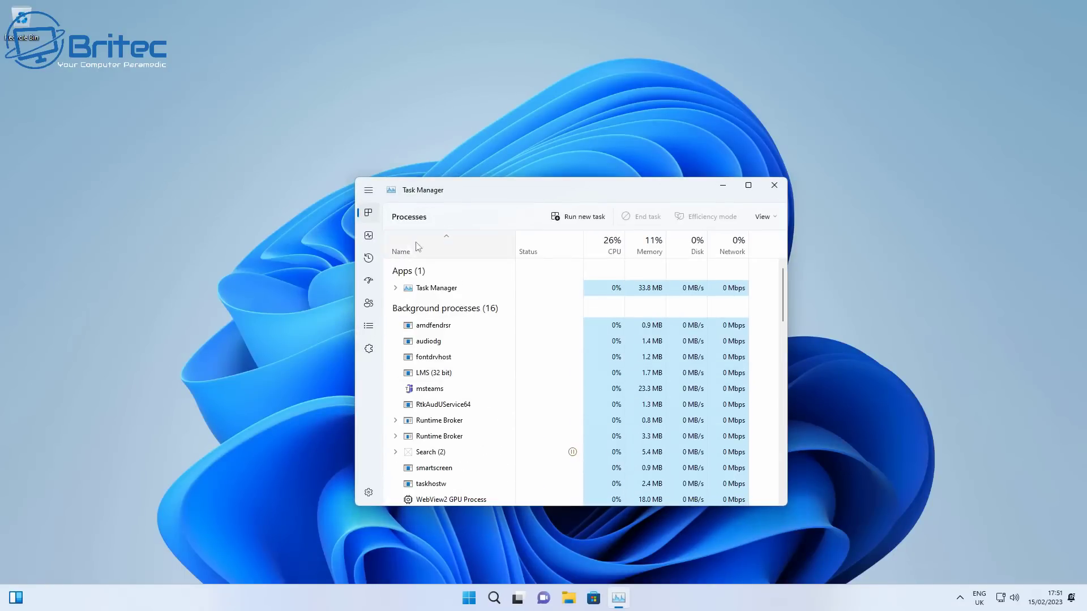
{"action": "left_click", "coordinate": [370, 238]}
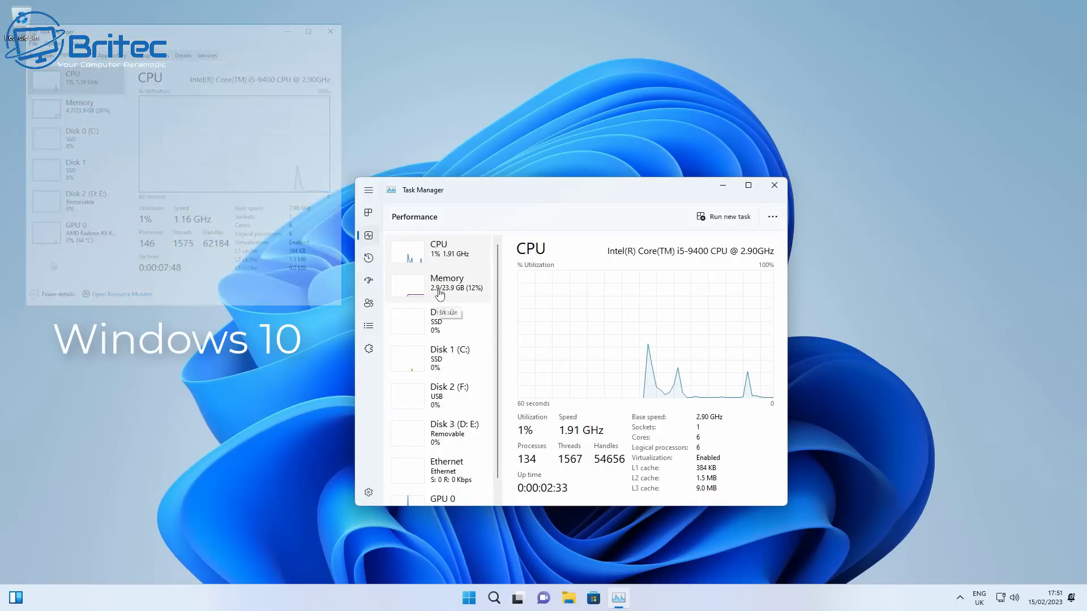
{"action": "left_click", "coordinate": [440, 283]}
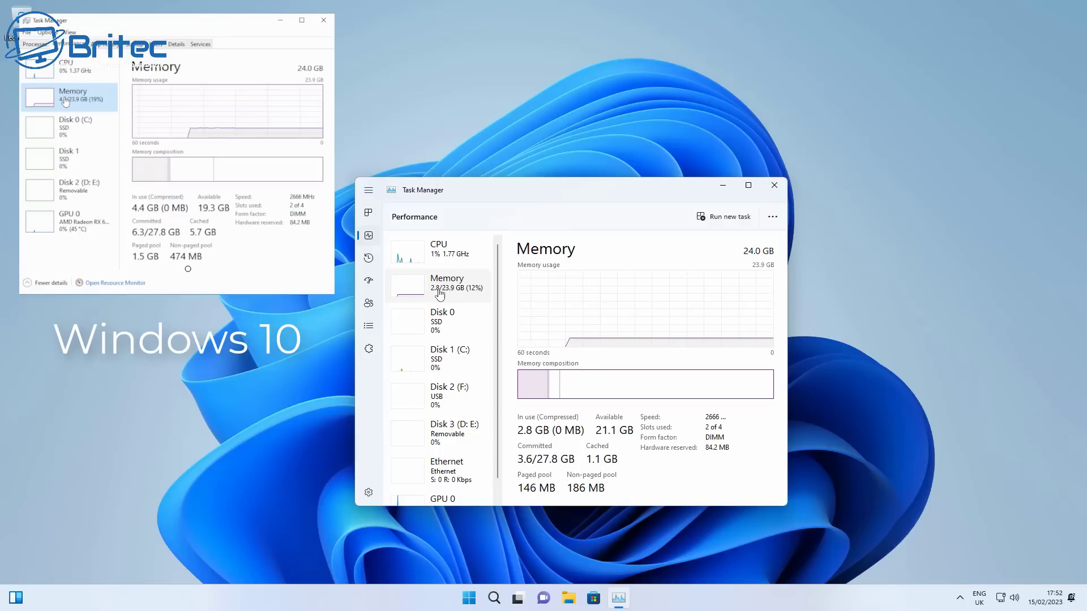
{"action": "left_click", "coordinate": [439, 259]}
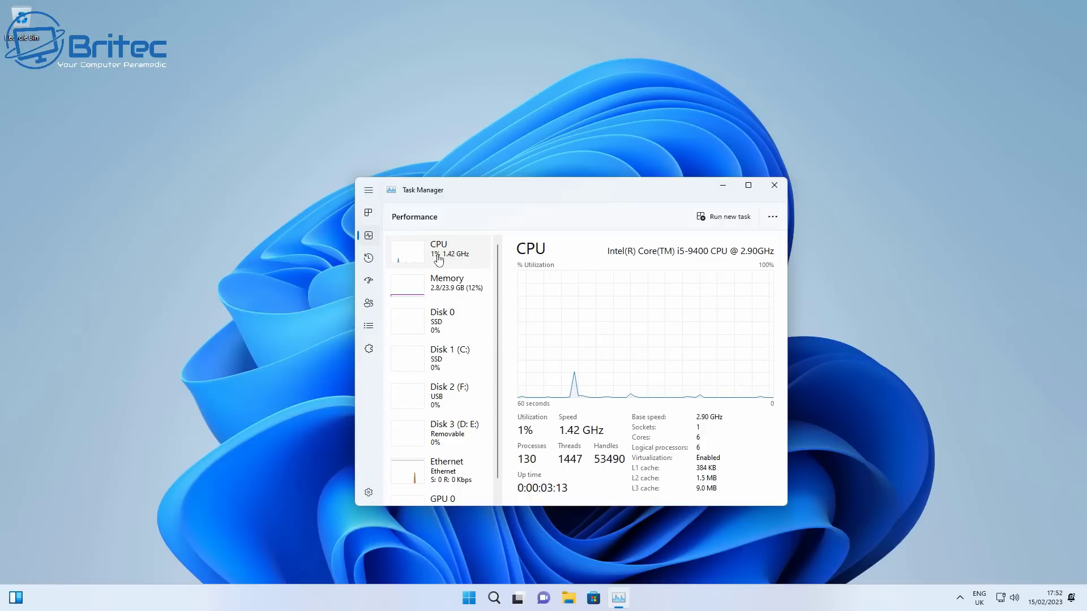
{"action": "left_click", "coordinate": [437, 288]}
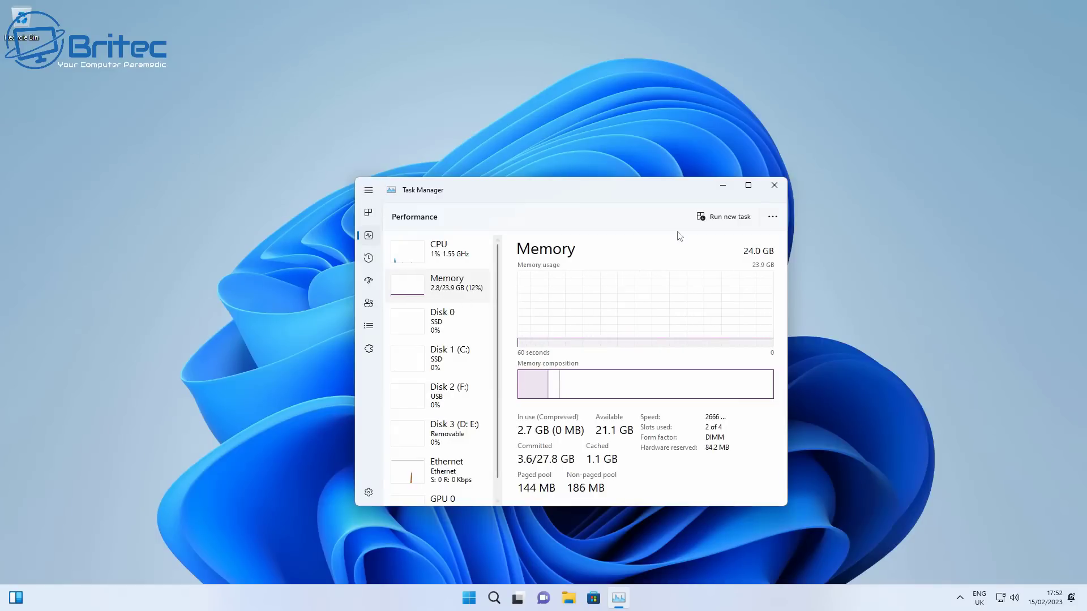
{"action": "left_click", "coordinate": [772, 190]}
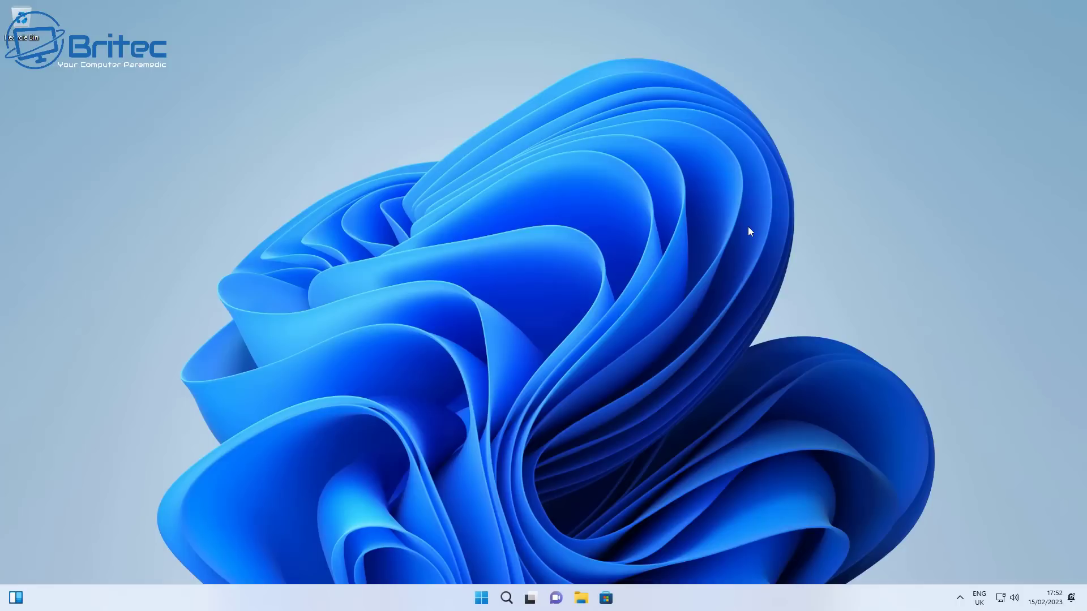